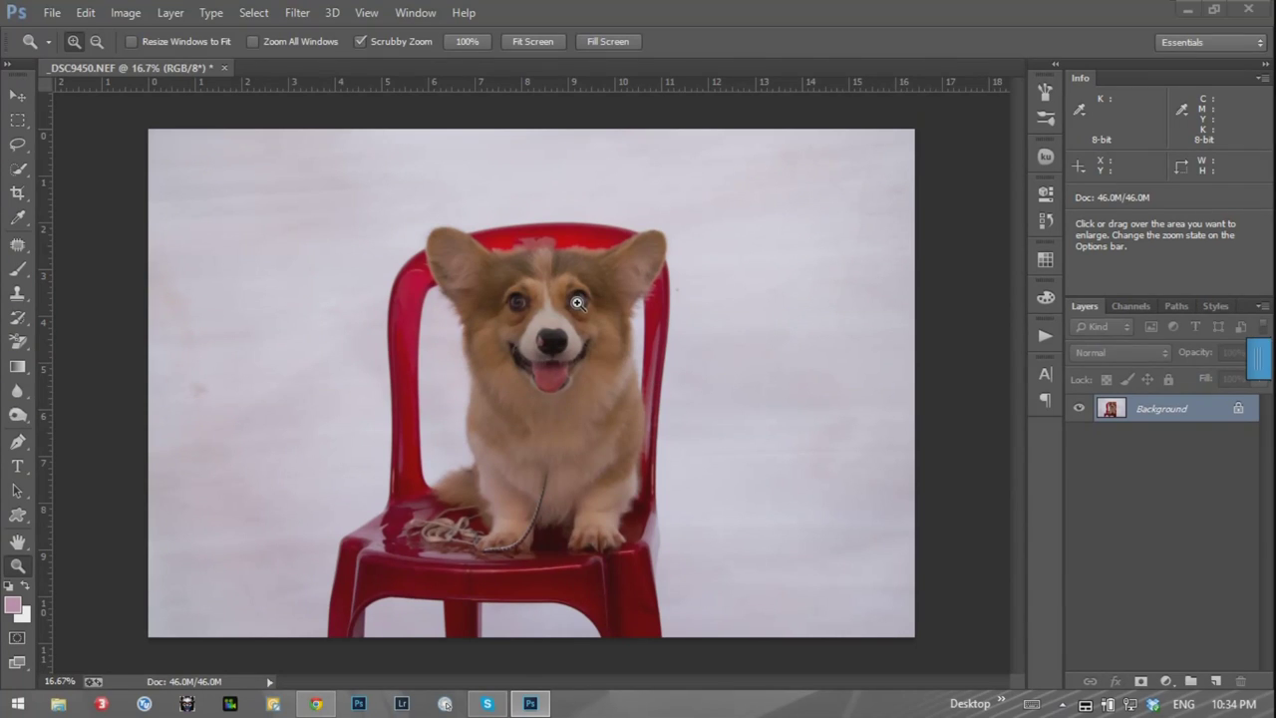
Zoom into the dog's face at 100% to check detail, then fit the photo on screen.
click(576, 287)
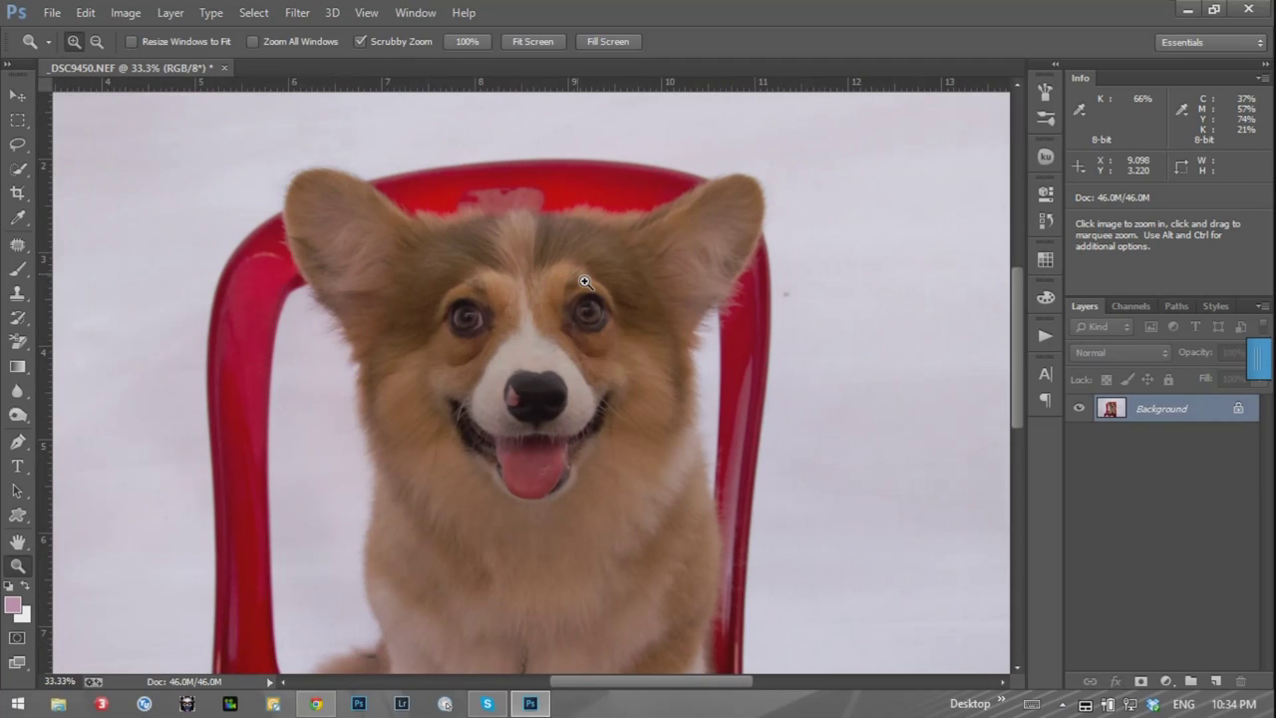
click(585, 283)
right_click(580, 285)
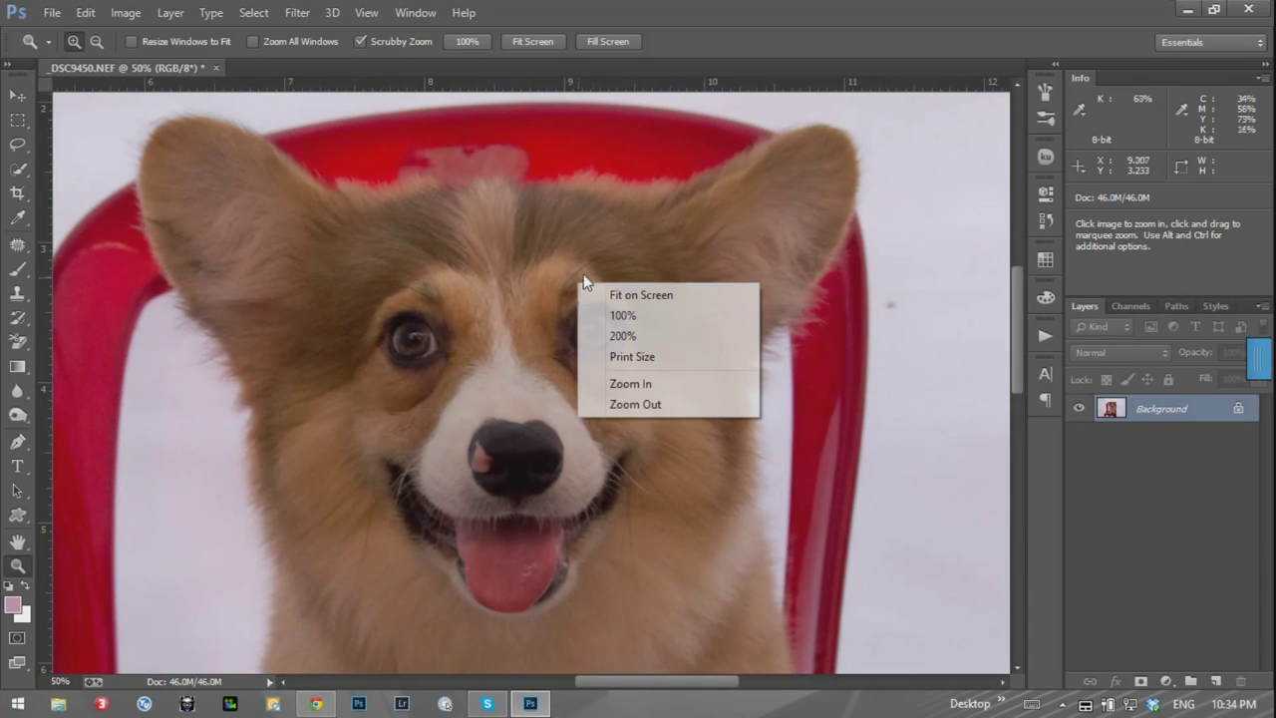
click(615, 296)
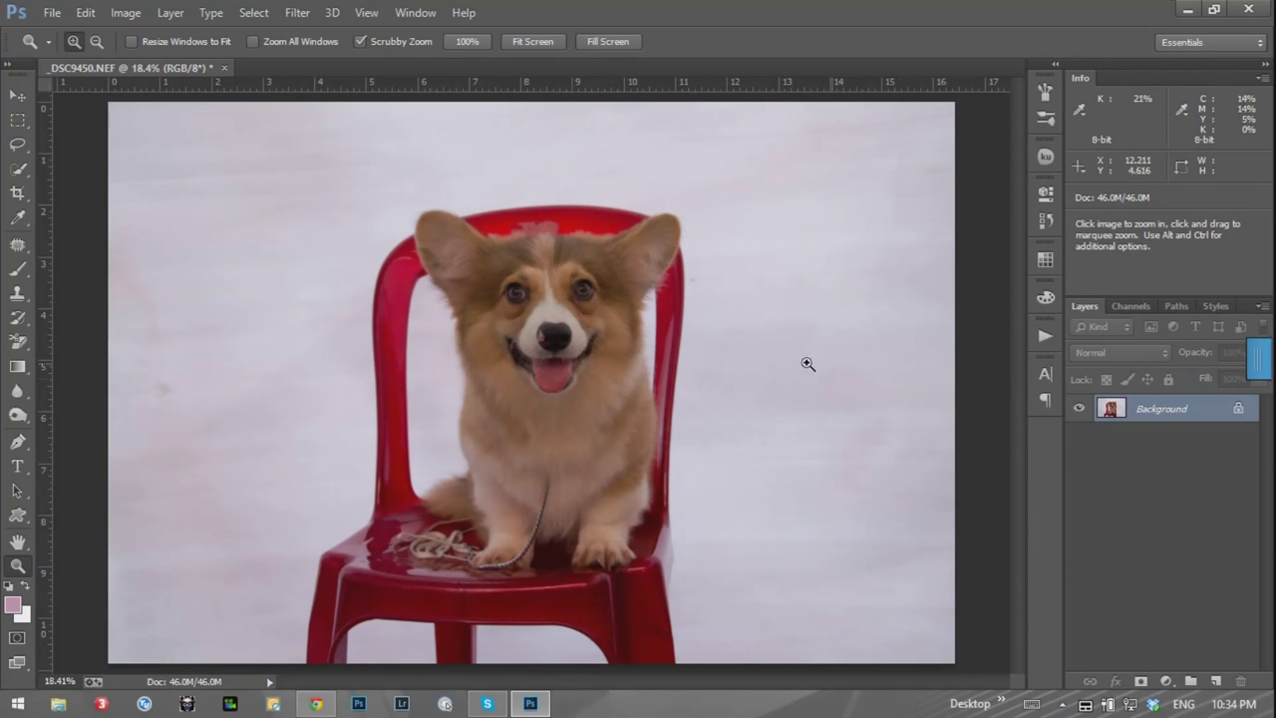
click(600, 264)
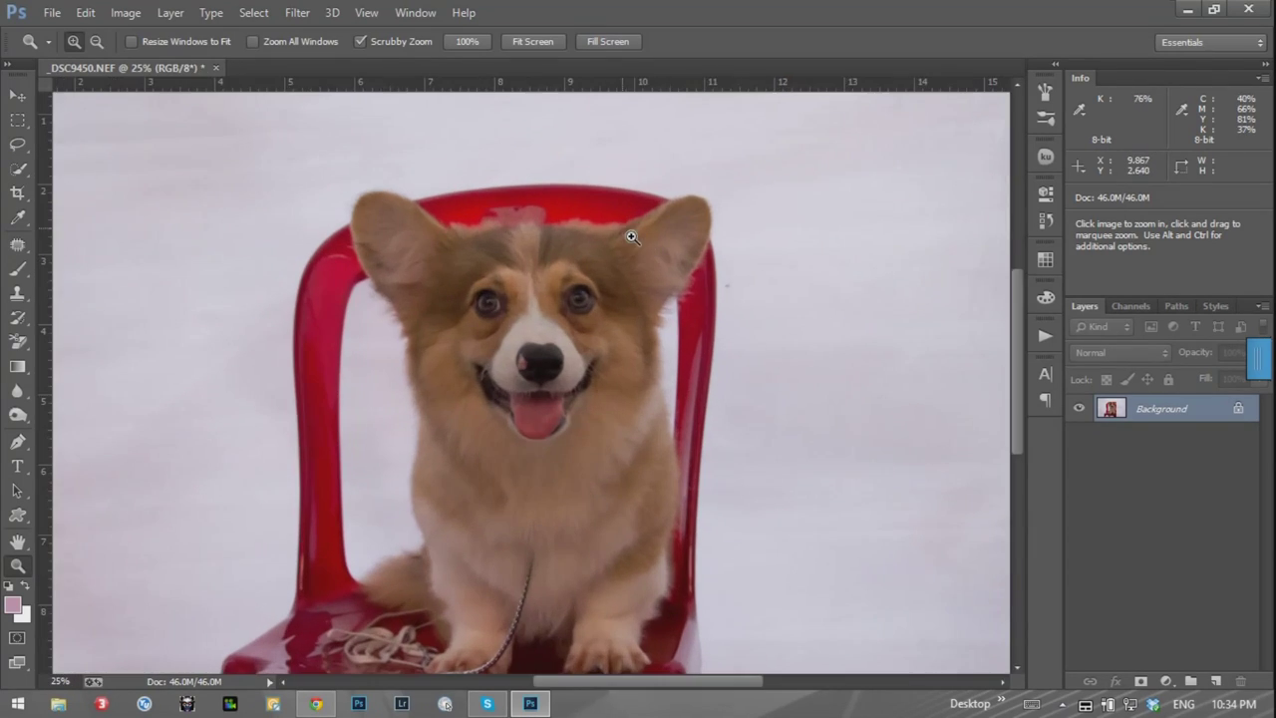
click(616, 245)
click(596, 267)
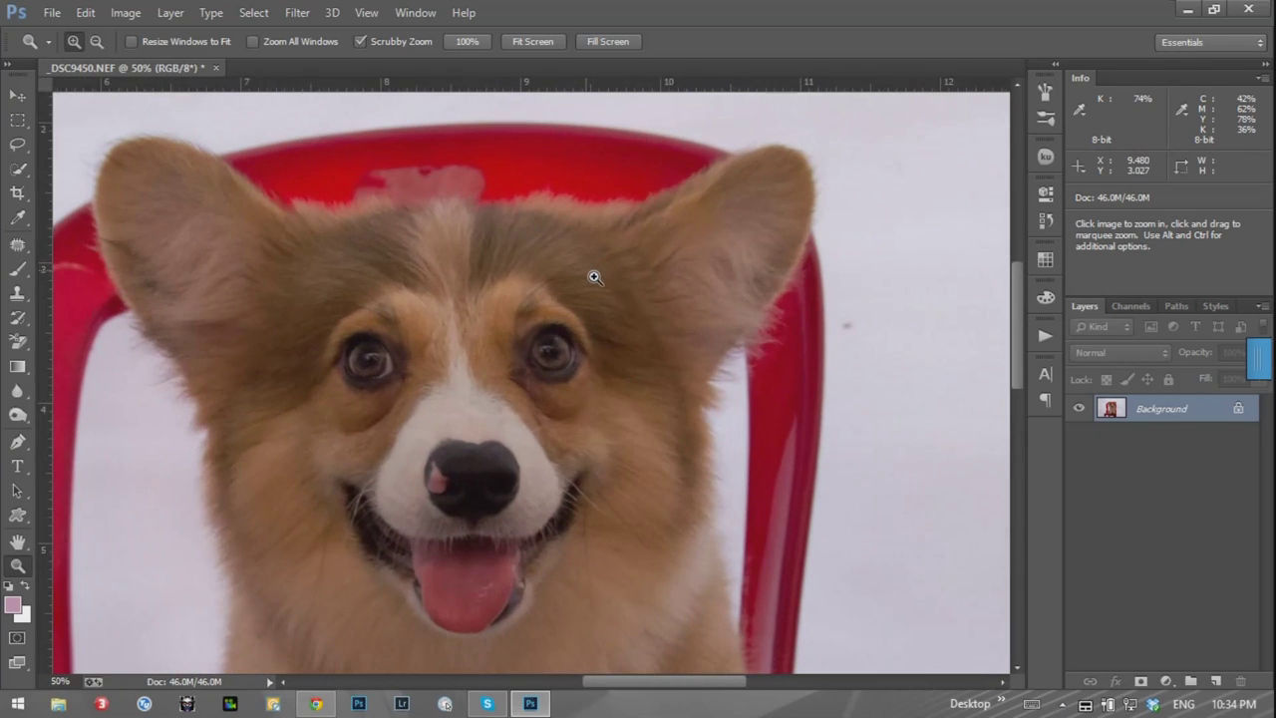
click(594, 286)
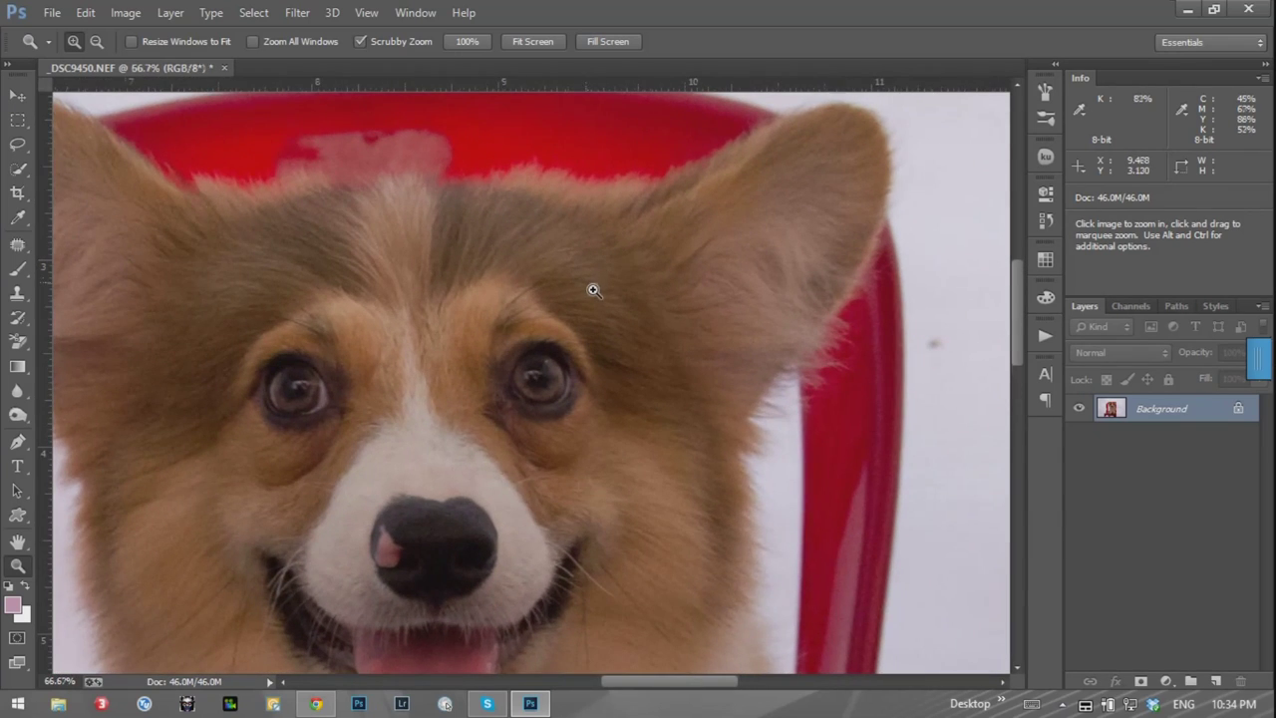
click(599, 281)
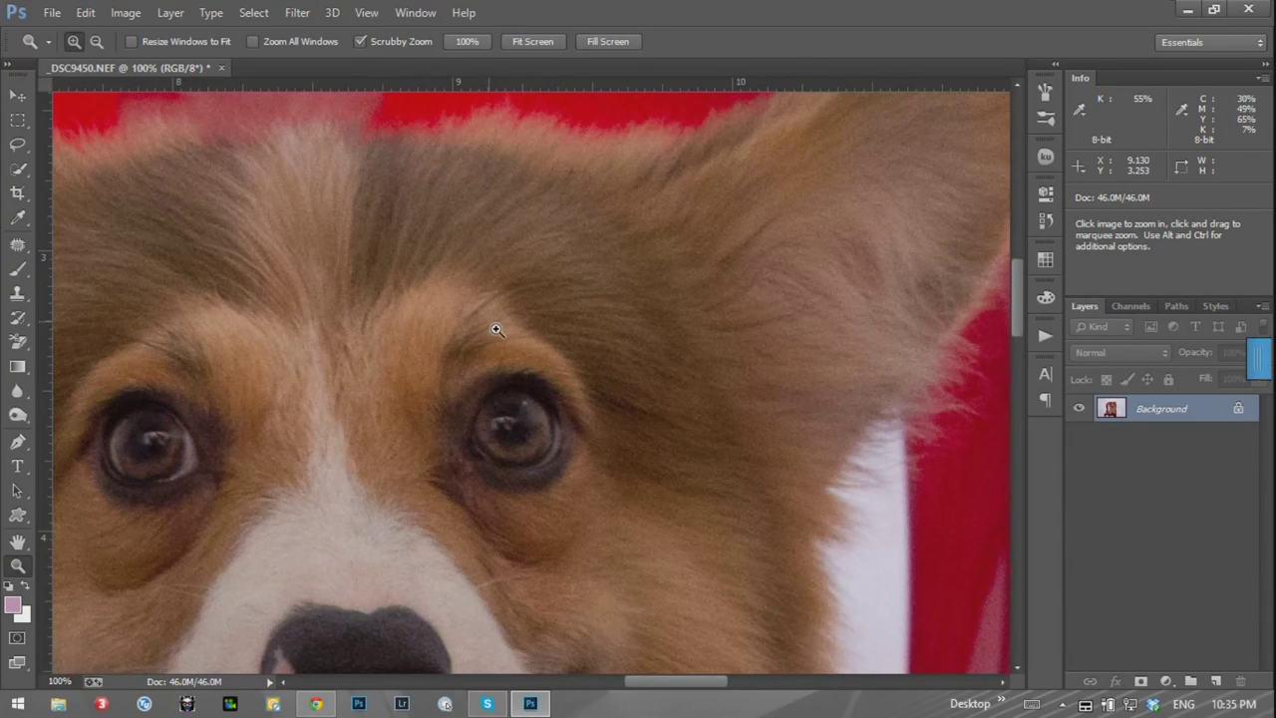
right_click(493, 277)
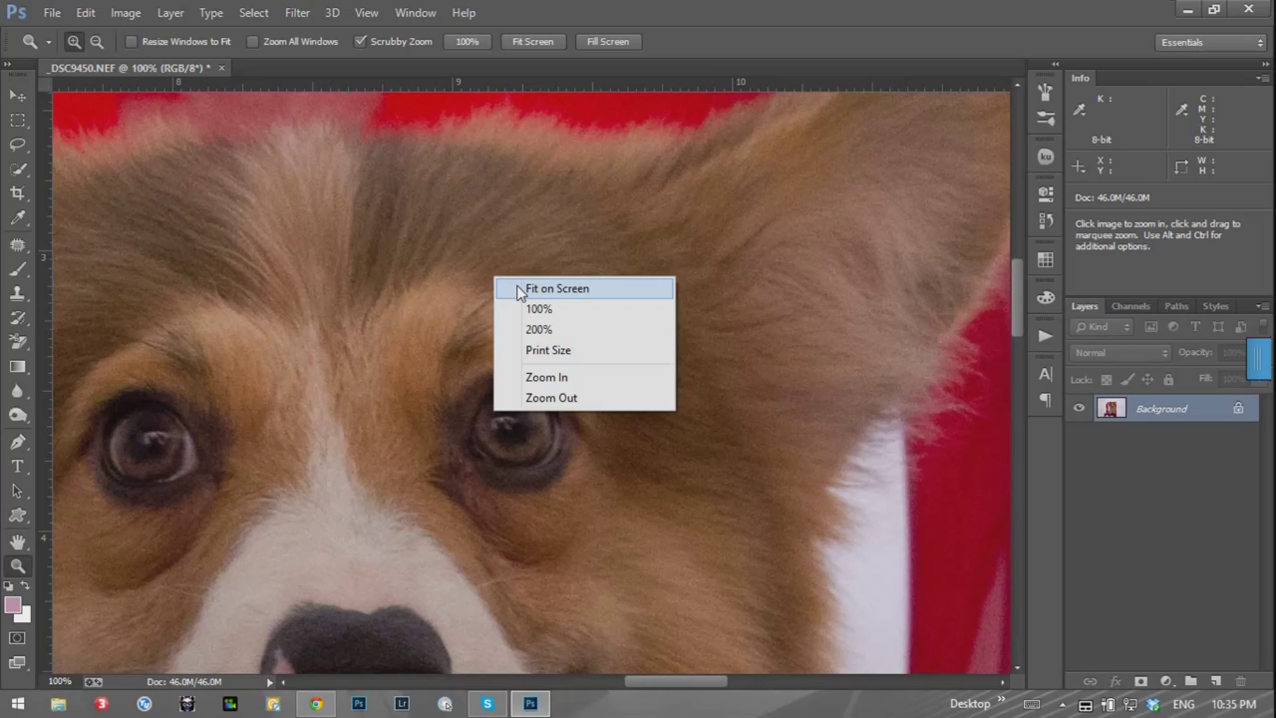
click(539, 288)
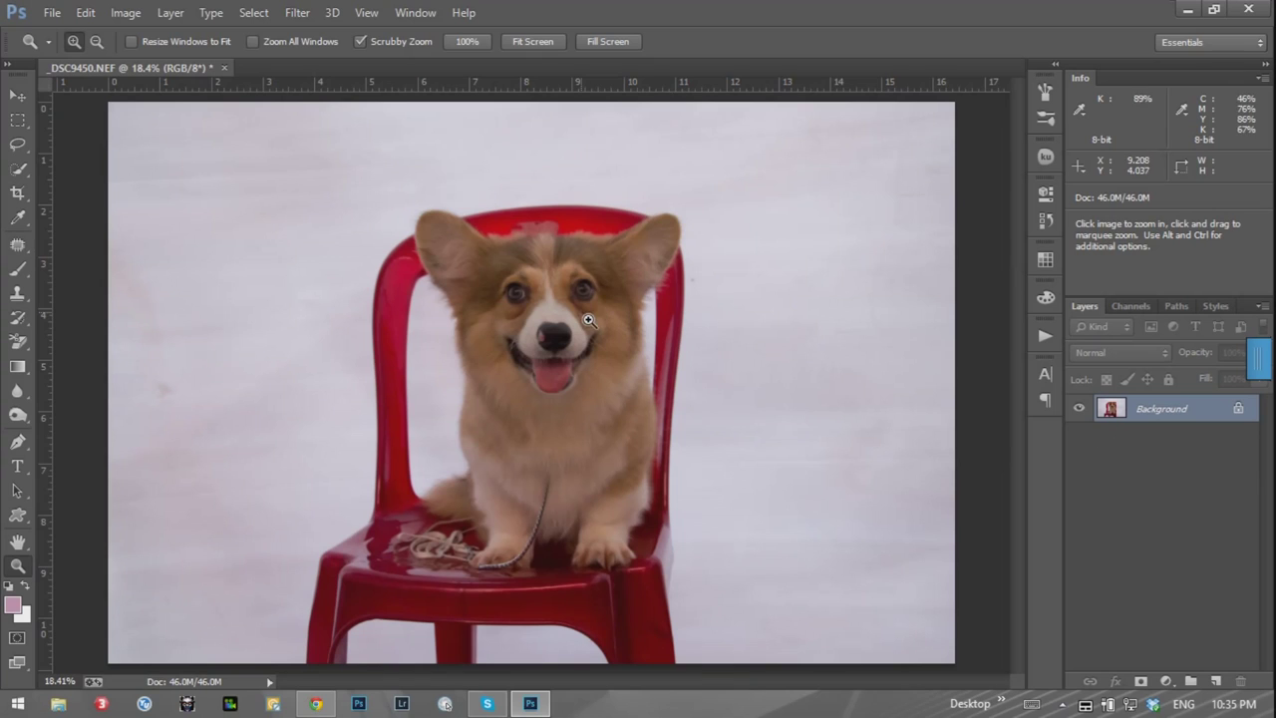
Inspect the dog's forehead and eyes at 100% for noise, then fit the whole photo.
click(562, 274)
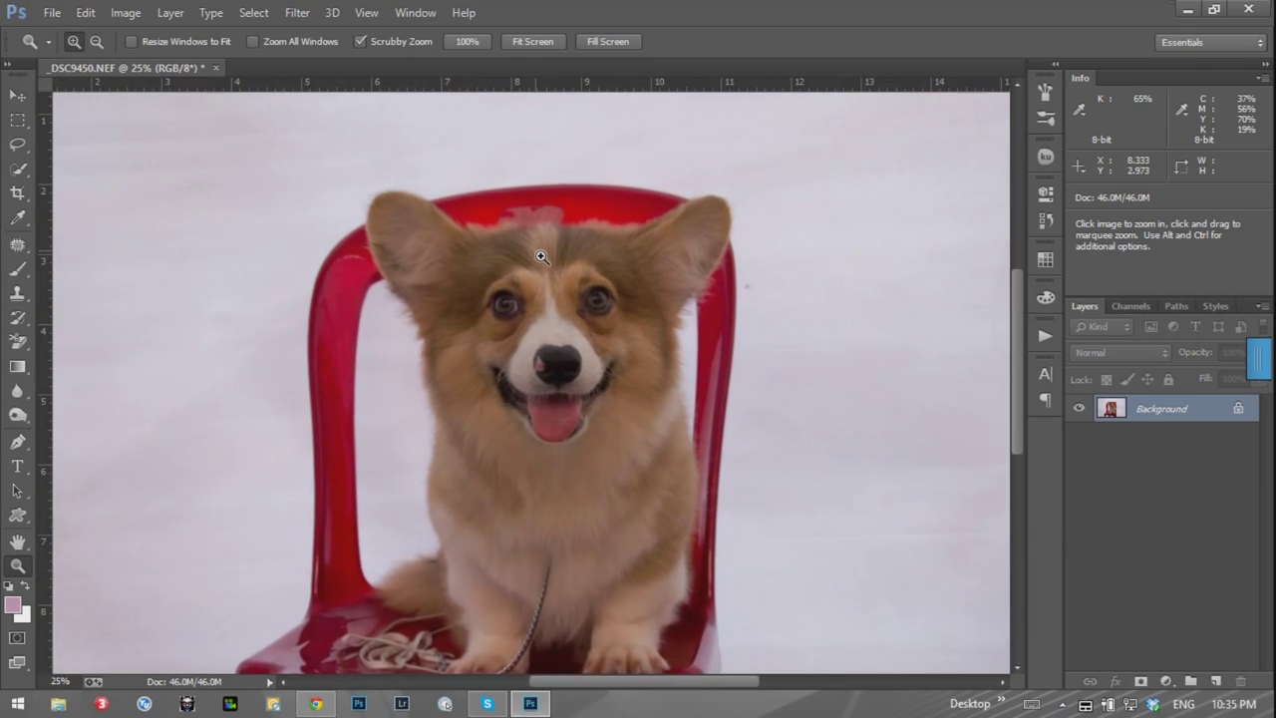
click(536, 249)
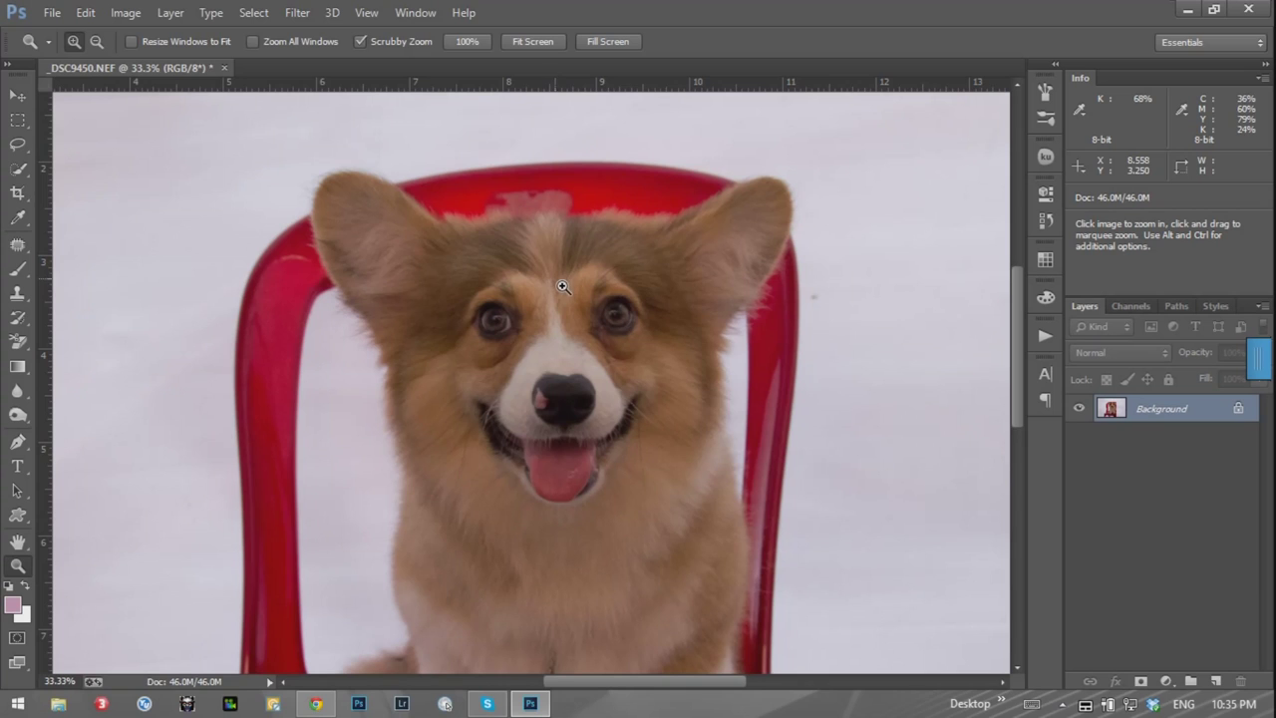
click(562, 301)
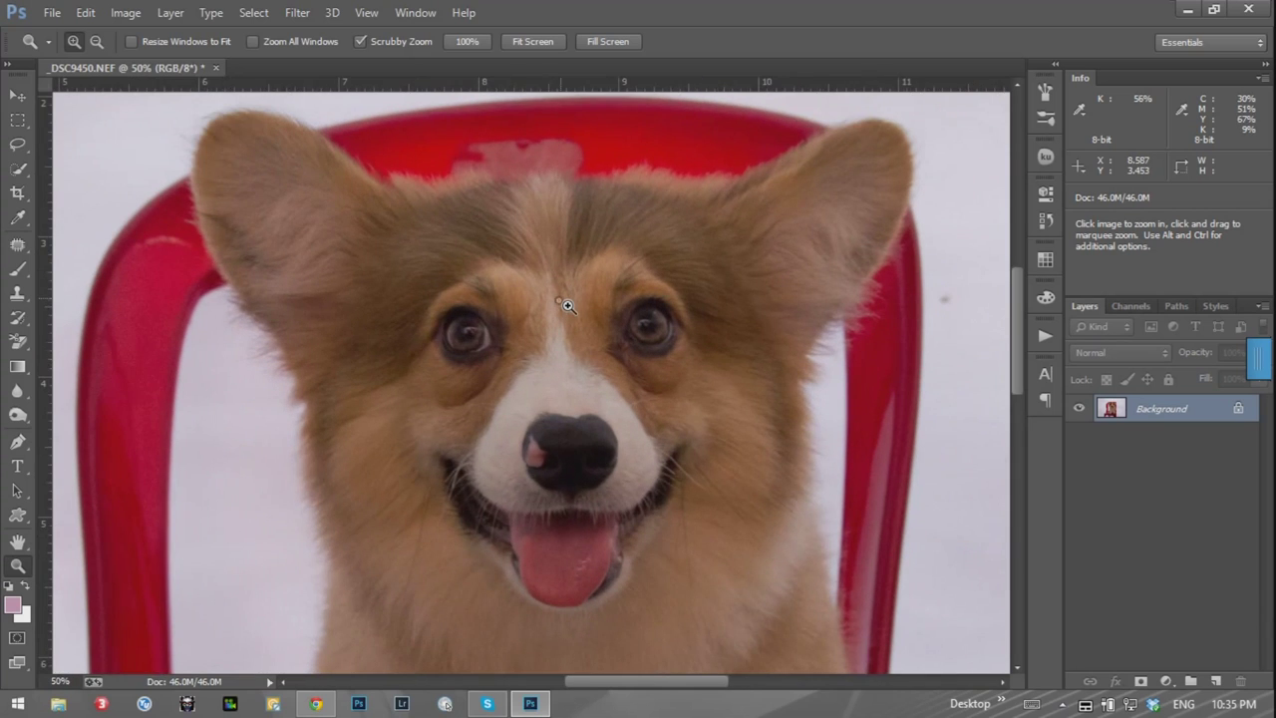
click(567, 306)
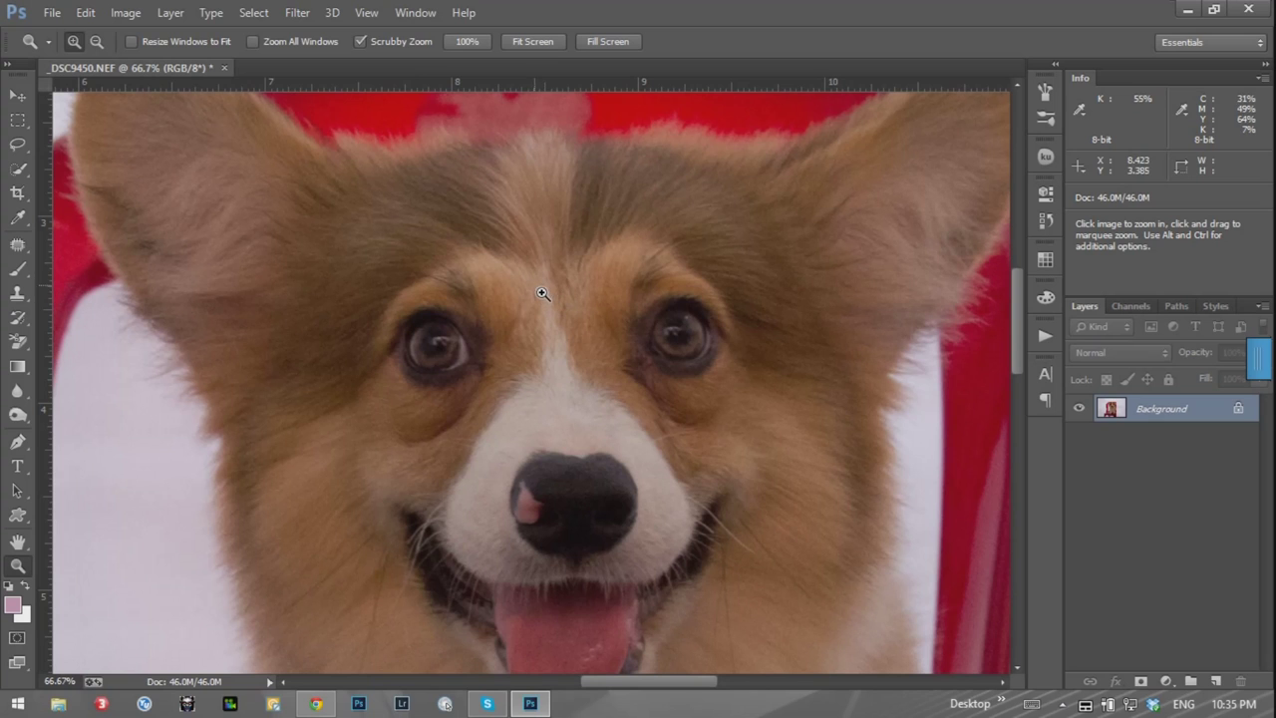
click(311, 305)
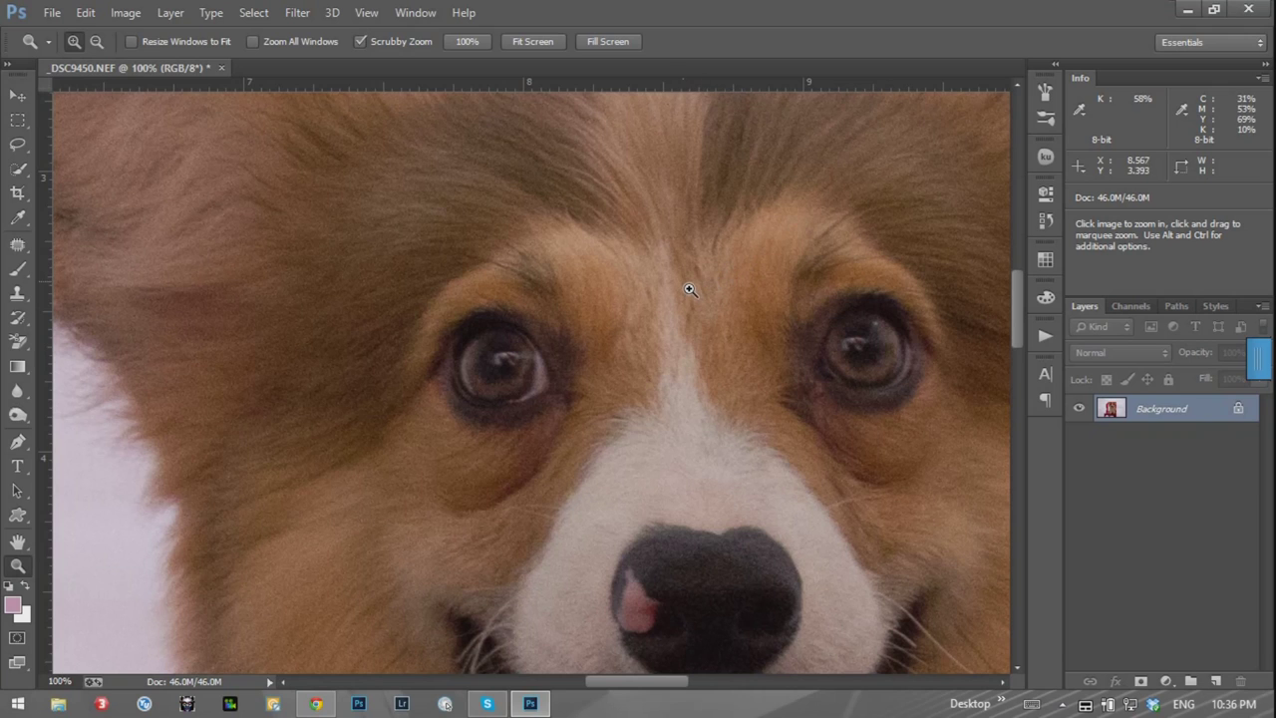
right_click(551, 254)
click(581, 260)
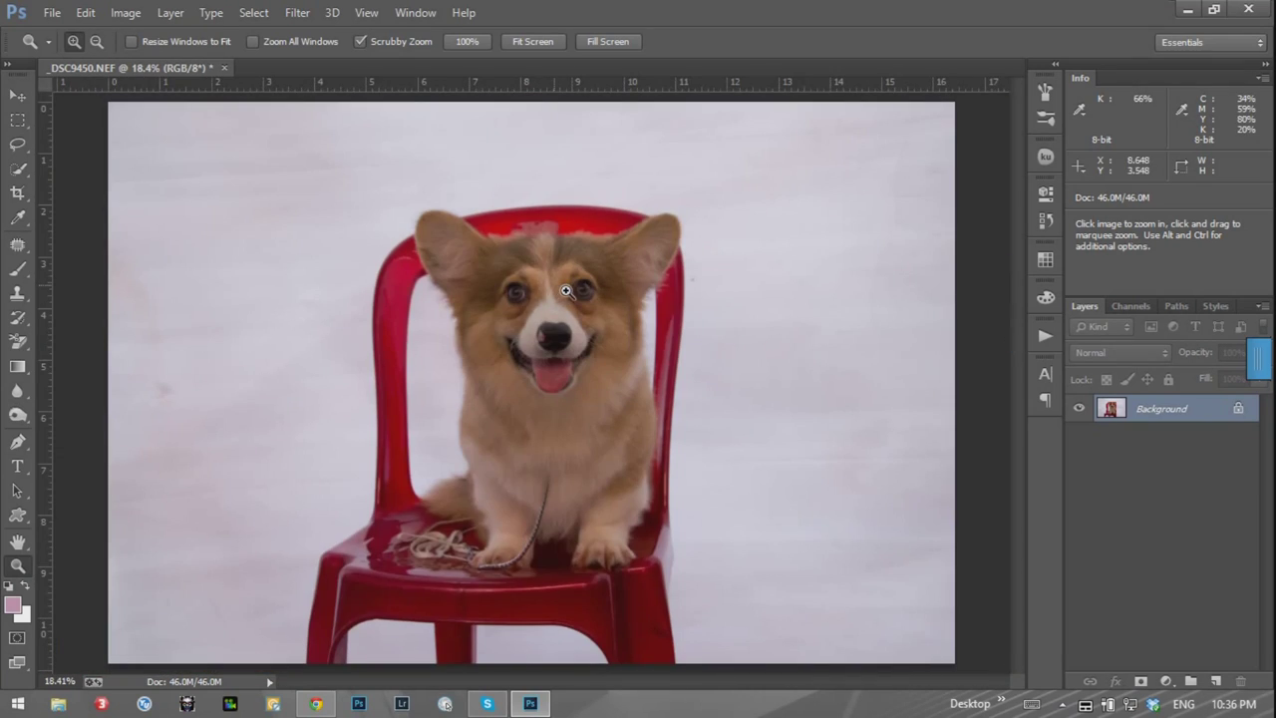
click(565, 290)
right_click(584, 284)
click(590, 292)
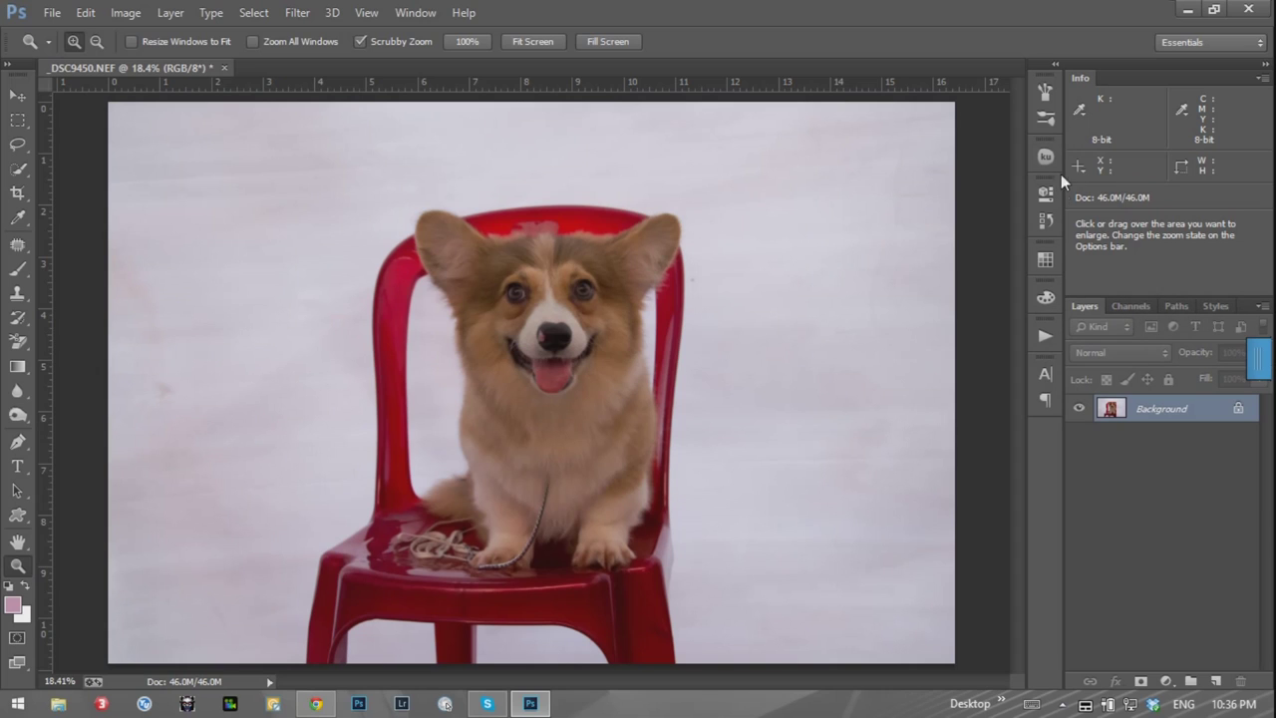
Show the Histogram panel docked beside Info and close the Navigator panel.
click(416, 13)
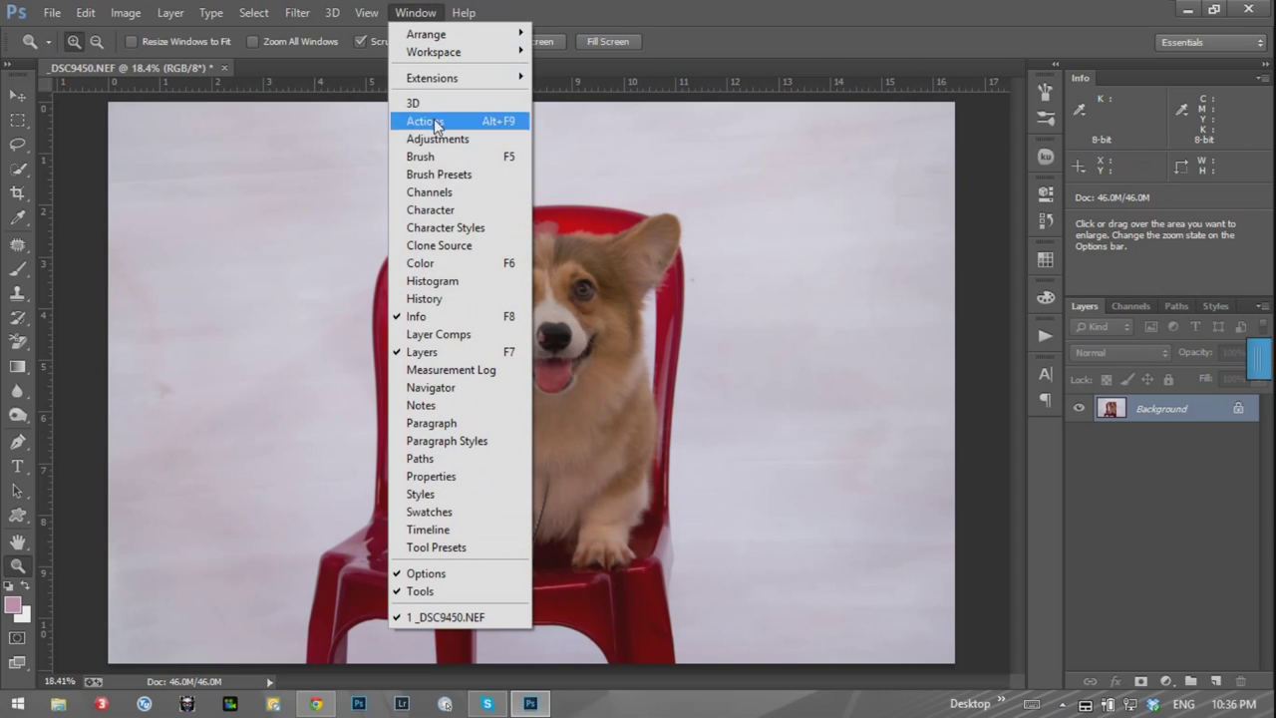
click(435, 281)
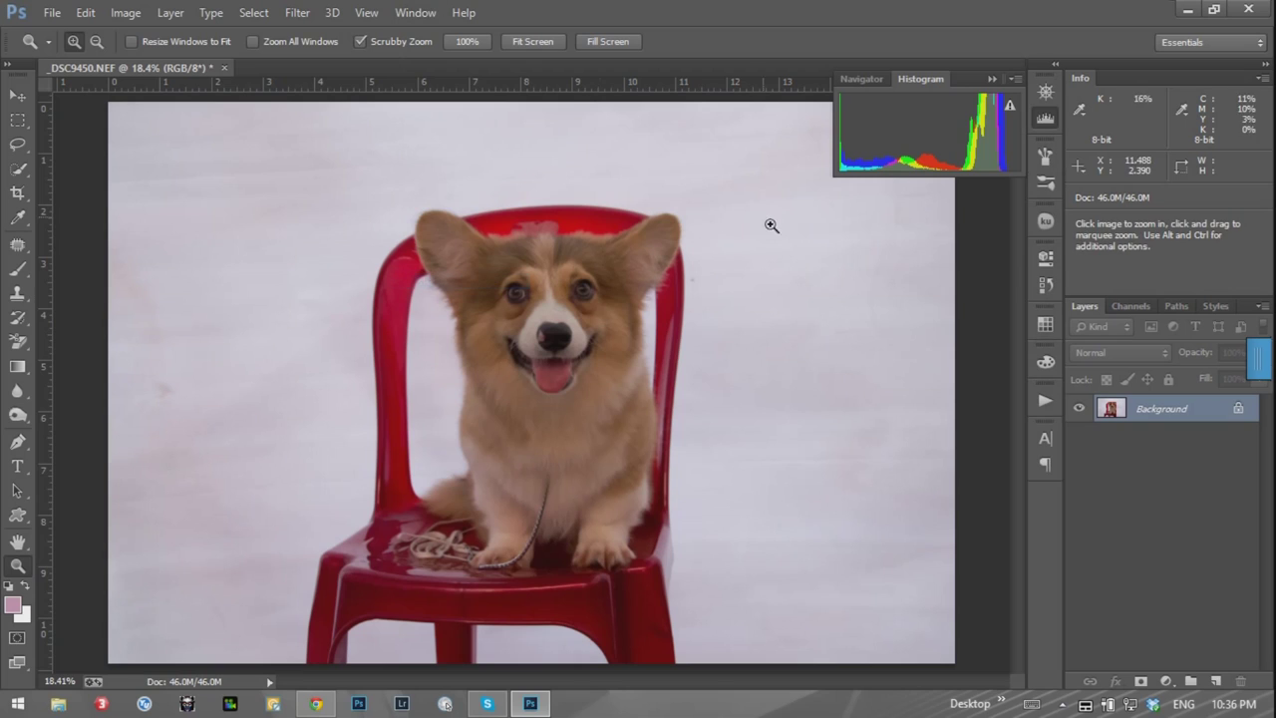
drag(922, 79, 1124, 74)
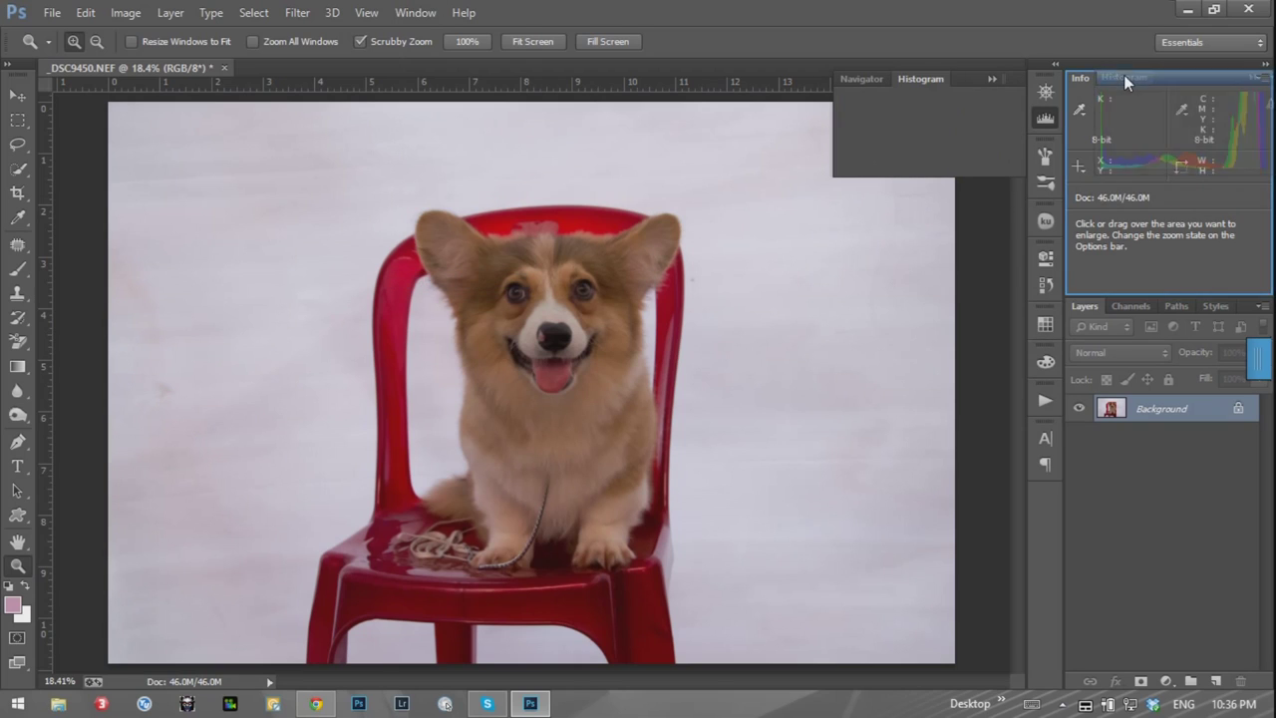
click(993, 79)
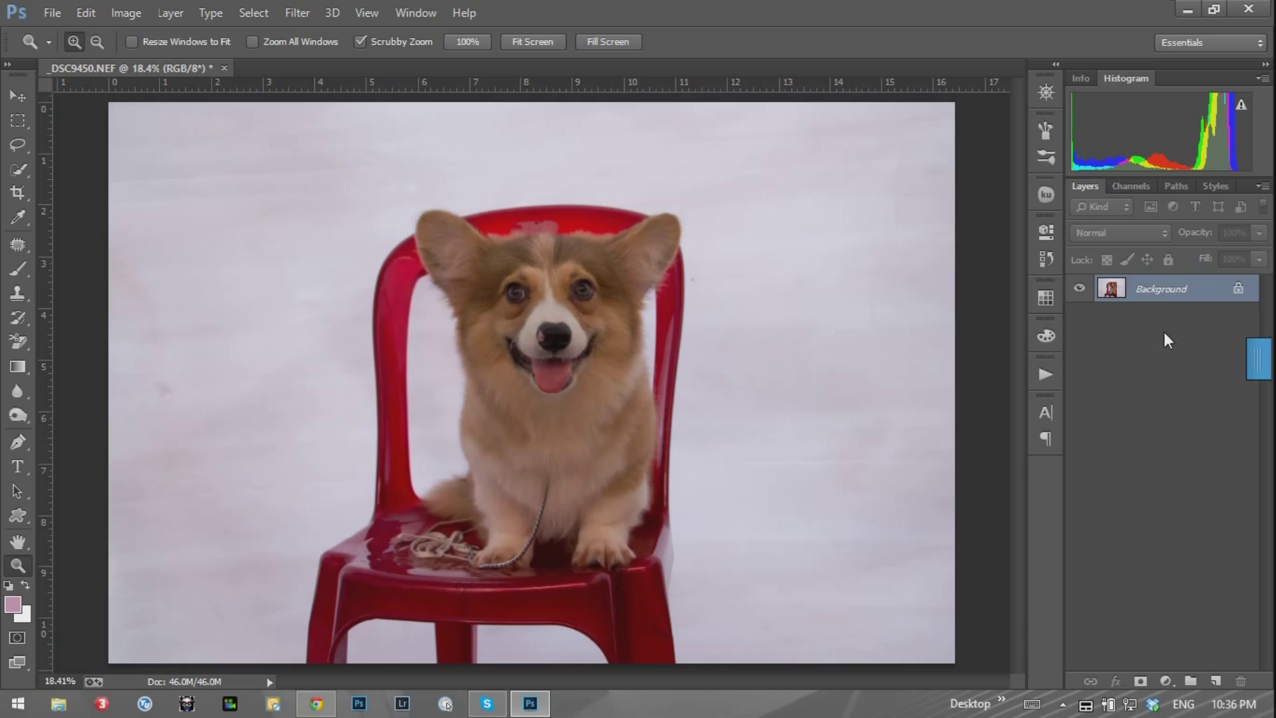
Duplicate the photo as a Screen-blended layer with lowered opacity to brighten it.
key(ctrl+j)
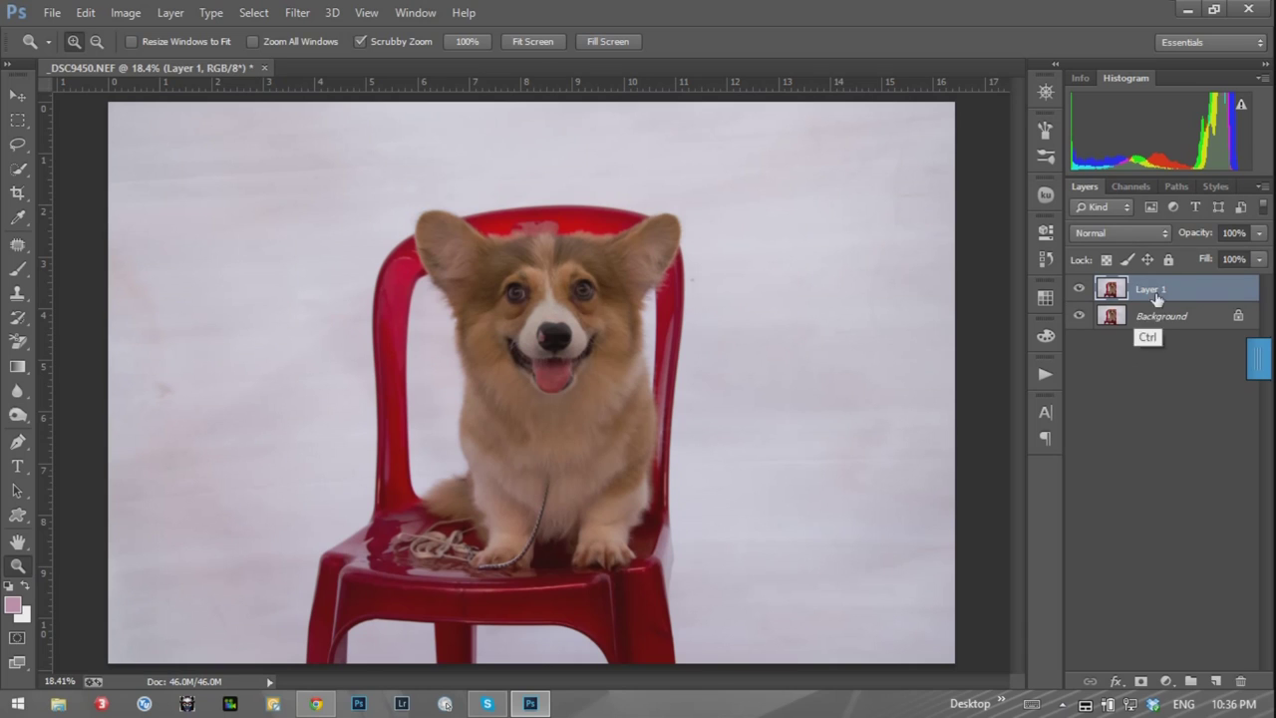
click(1122, 232)
click(1114, 159)
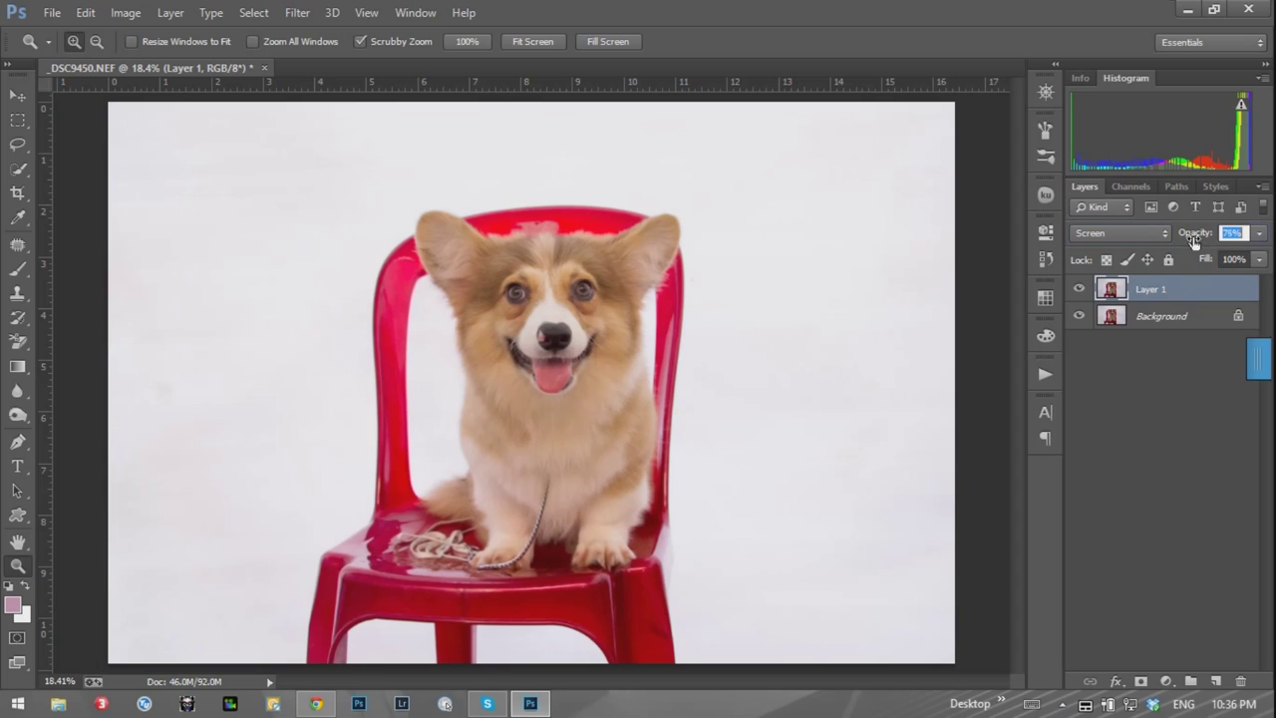
drag(1216, 231, 1189, 239)
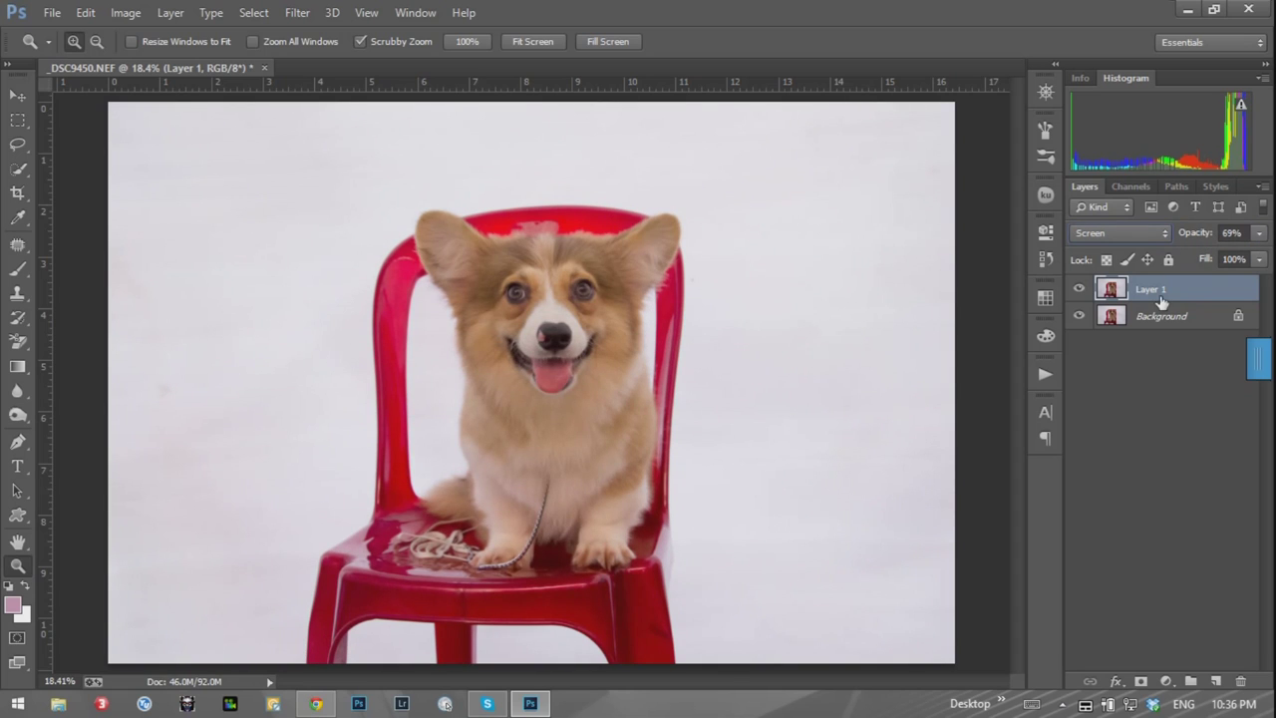
Add a Soft Light copy at about half opacity, compare it, then merge visible layers.
key(ctrl+j)
click(1121, 232)
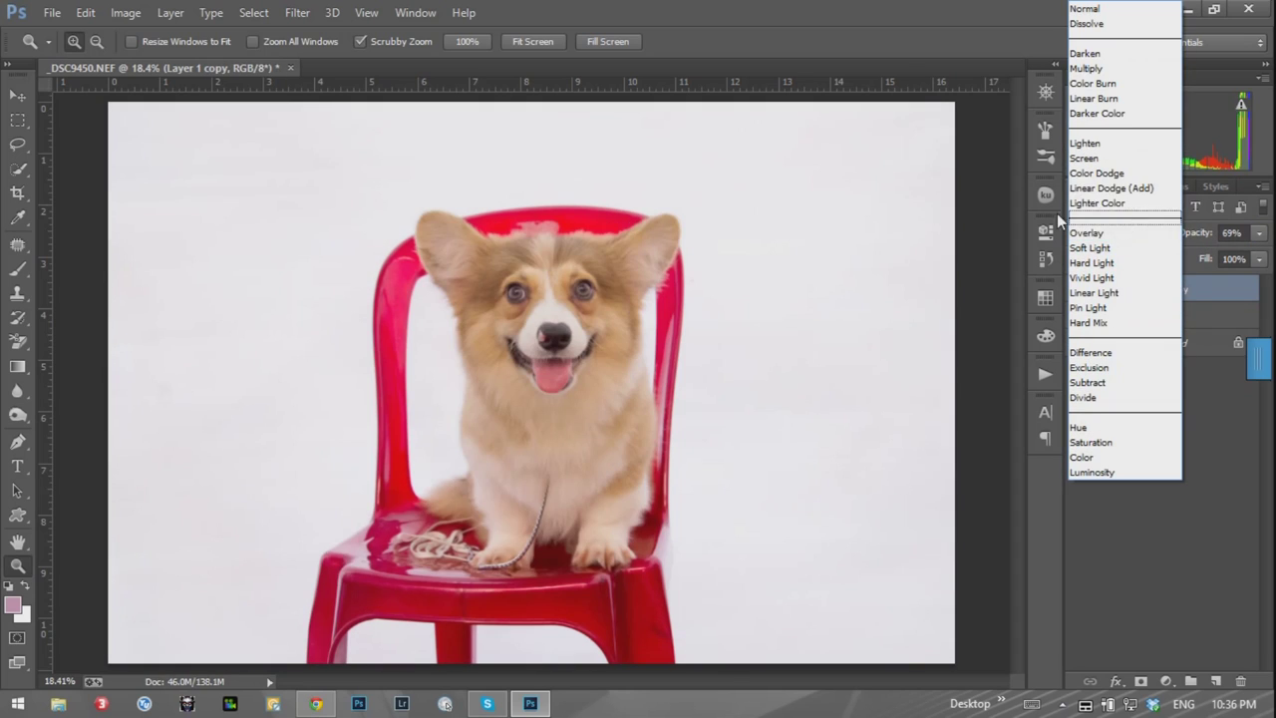
click(1107, 249)
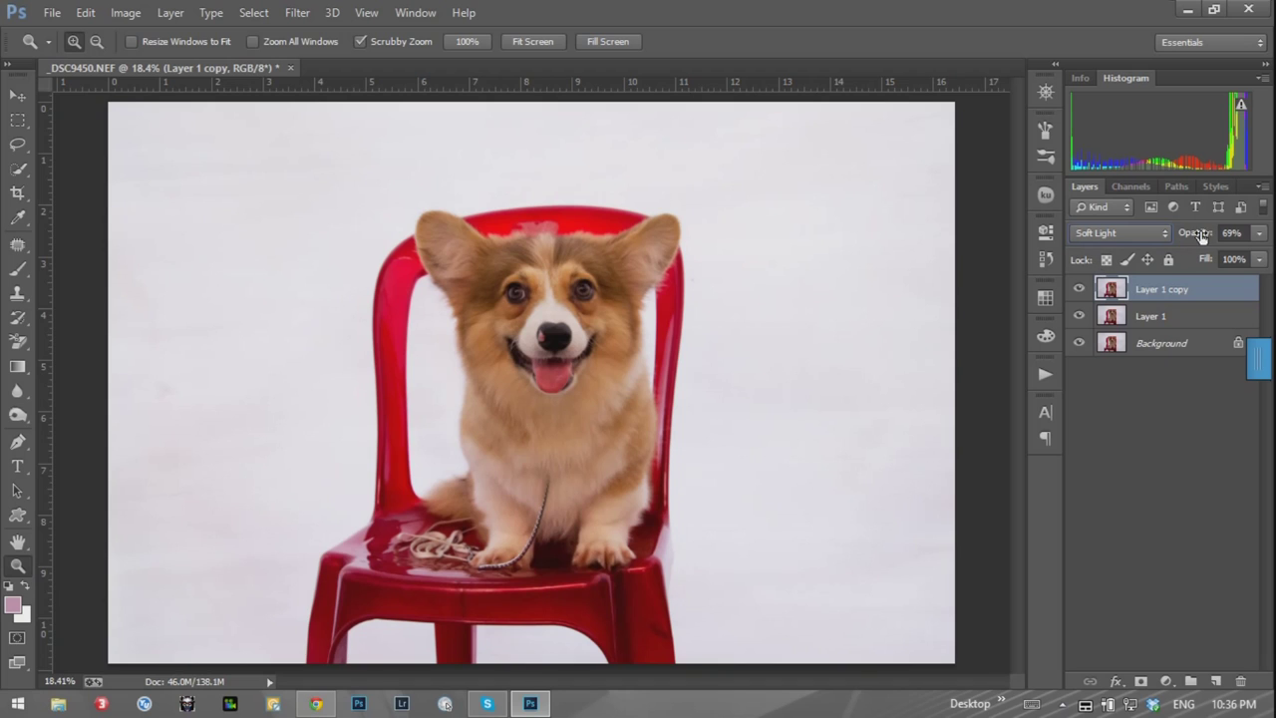
drag(1212, 237, 1194, 239)
click(1078, 288)
click(1078, 289)
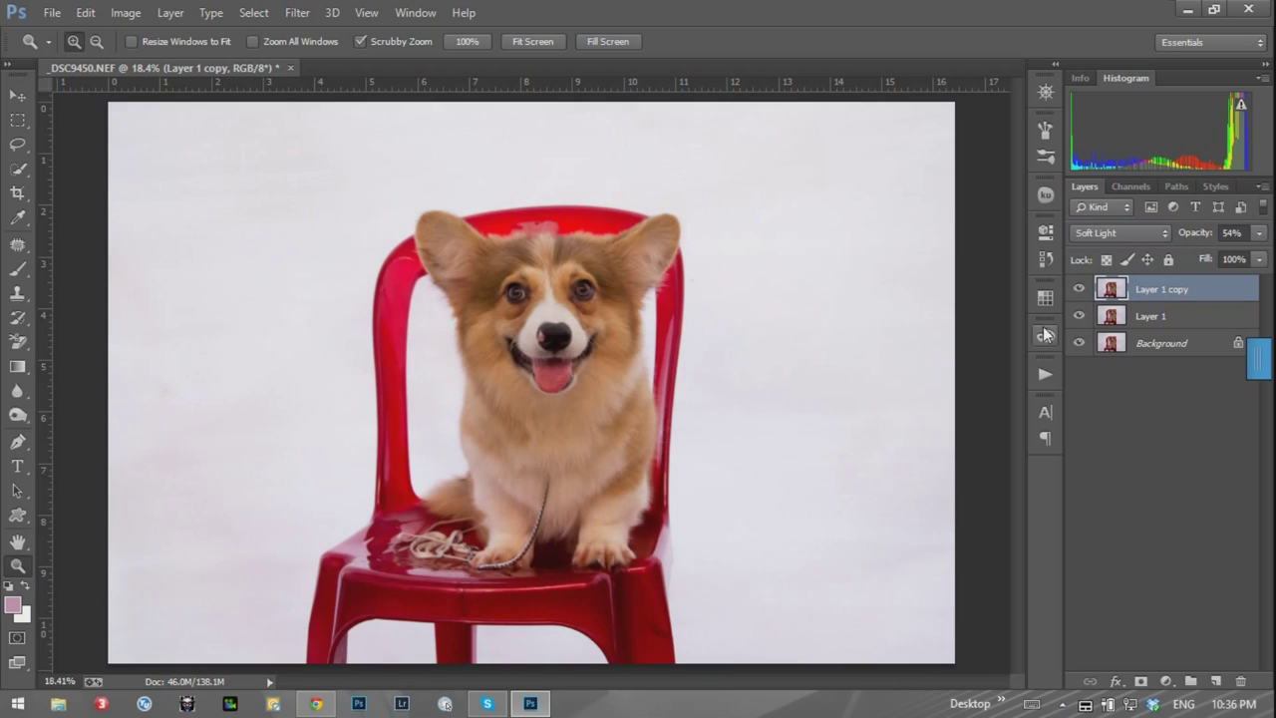
key(ctrl+shift+e)
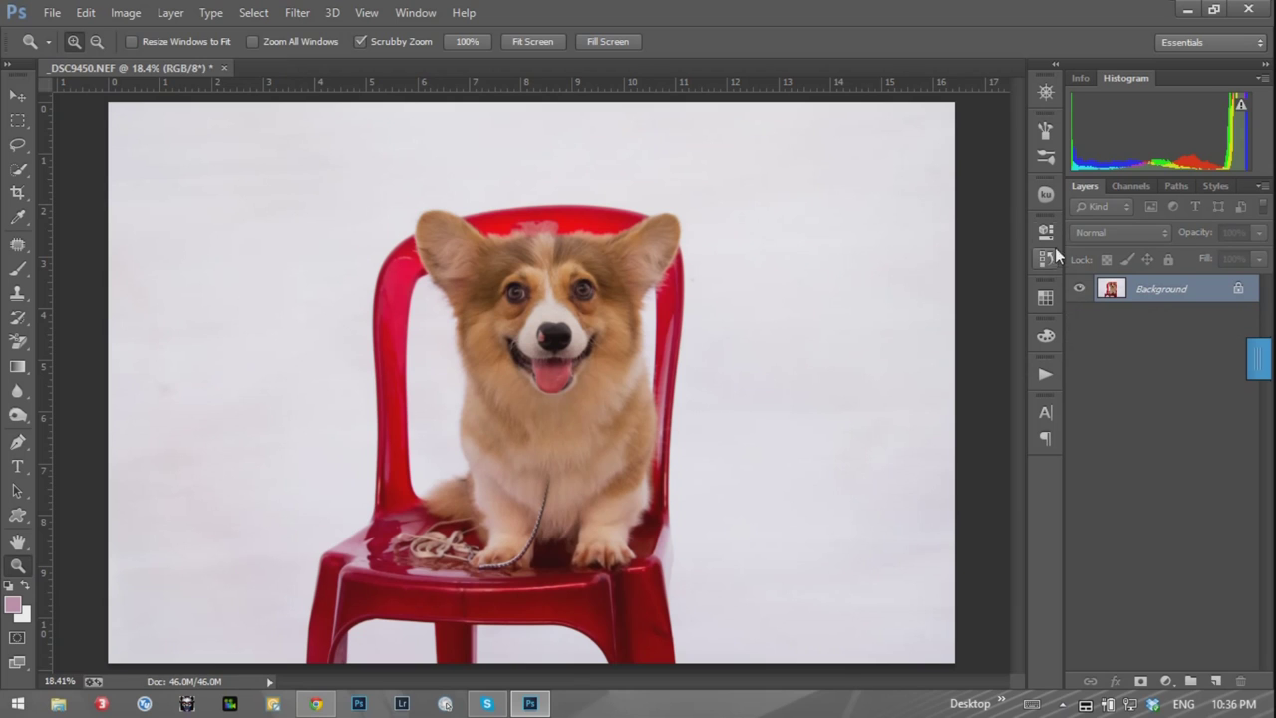
click(1046, 260)
click(937, 246)
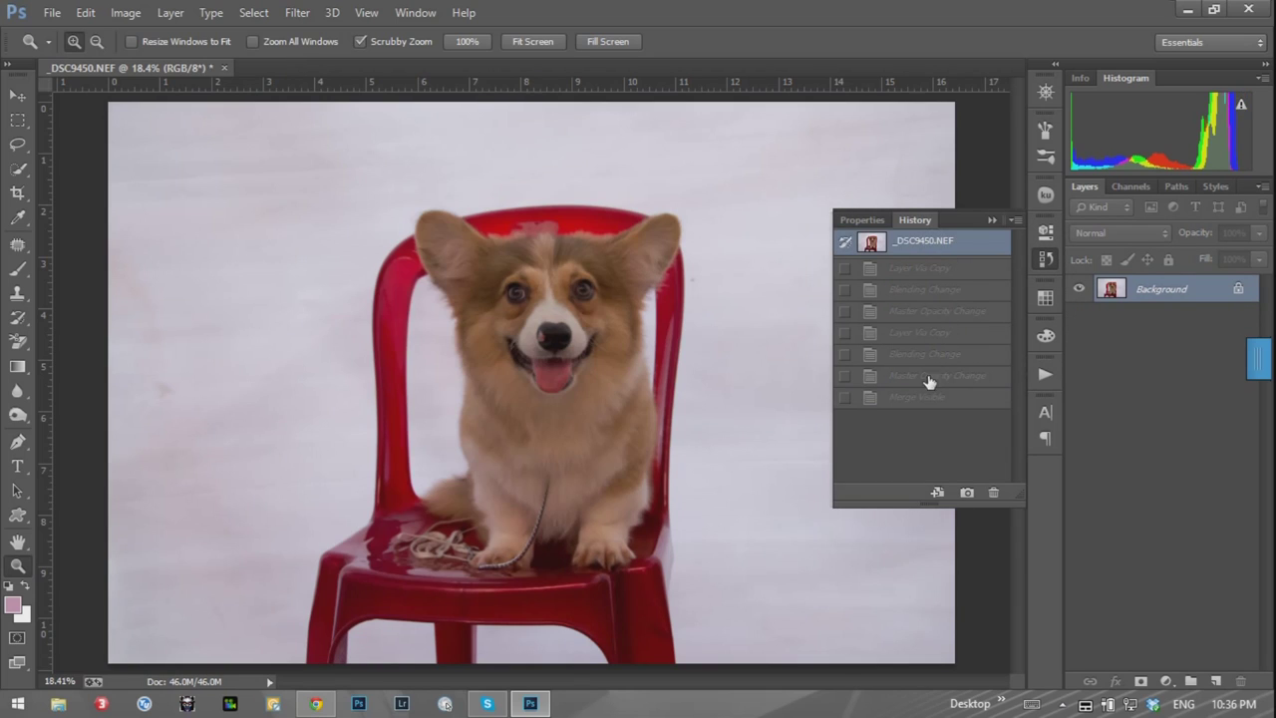
click(935, 397)
click(992, 219)
mouse_move(538, 339)
mouse_down()
mouse_move(686, 367)
mouse_move(758, 331)
mouse_move(604, 355)
mouse_up()
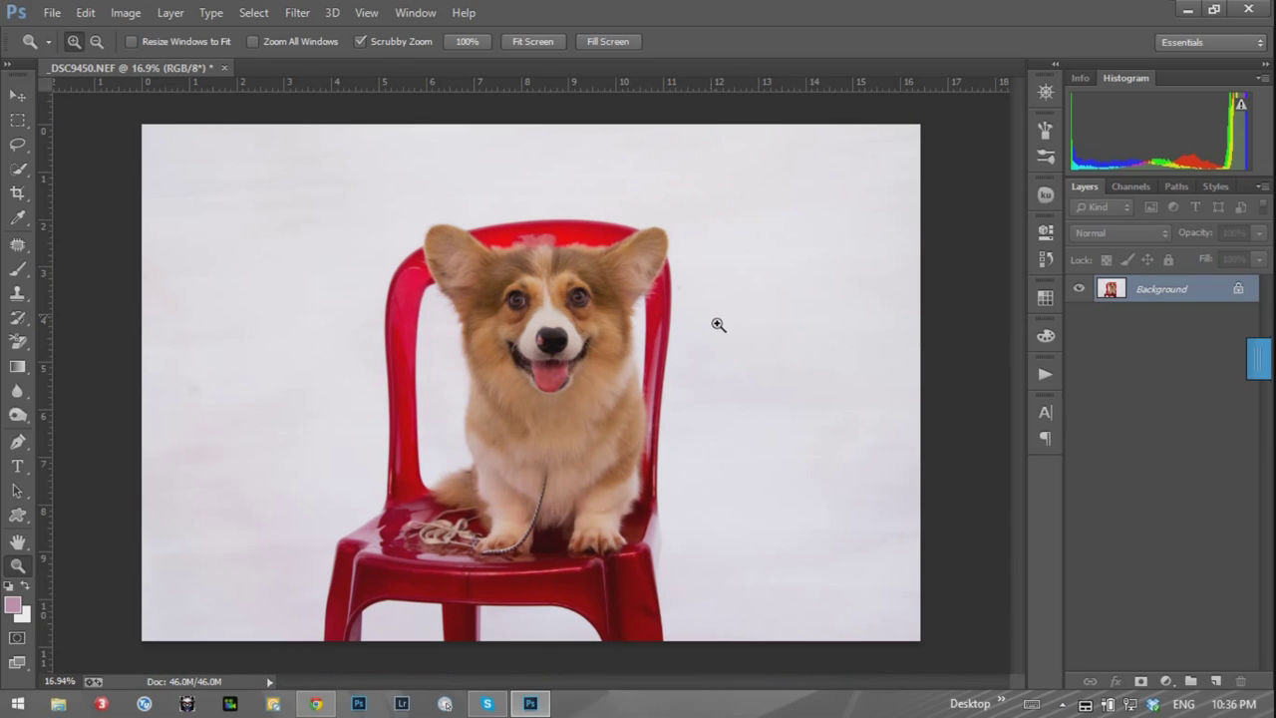
key(ctrl+j)
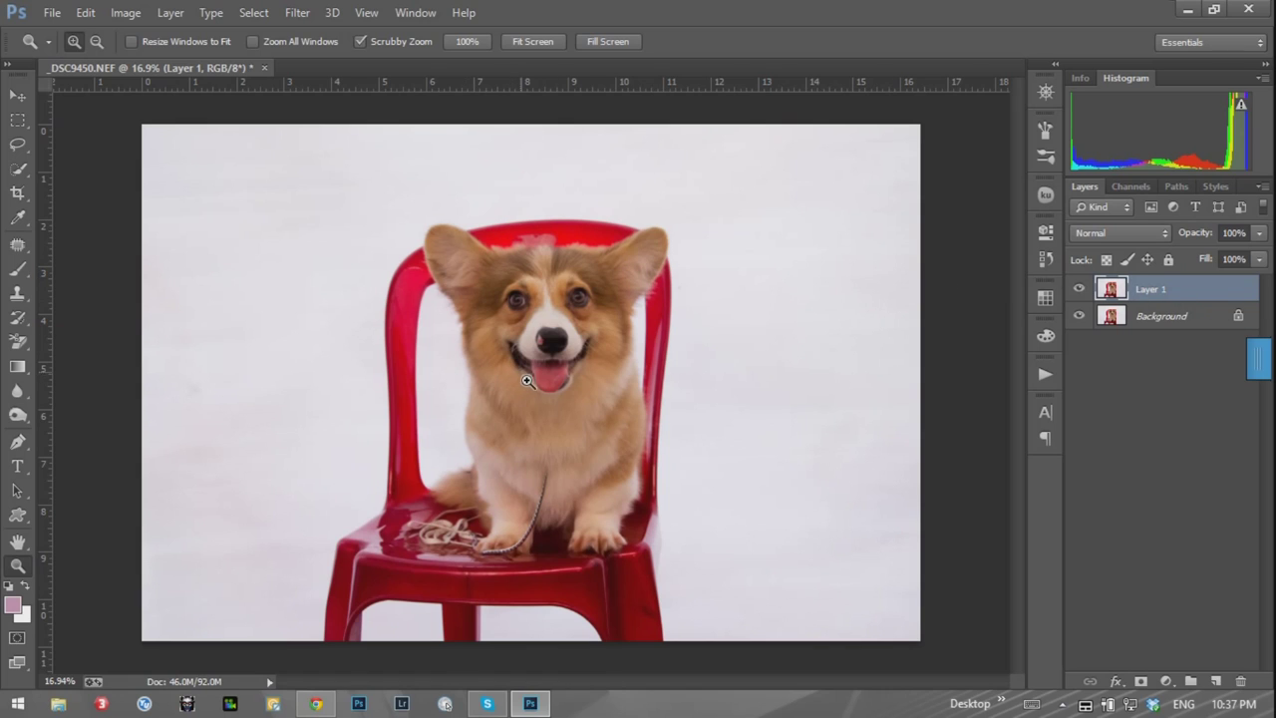
Convert Layer 1 into a Smart Object.
right_click(1164, 291)
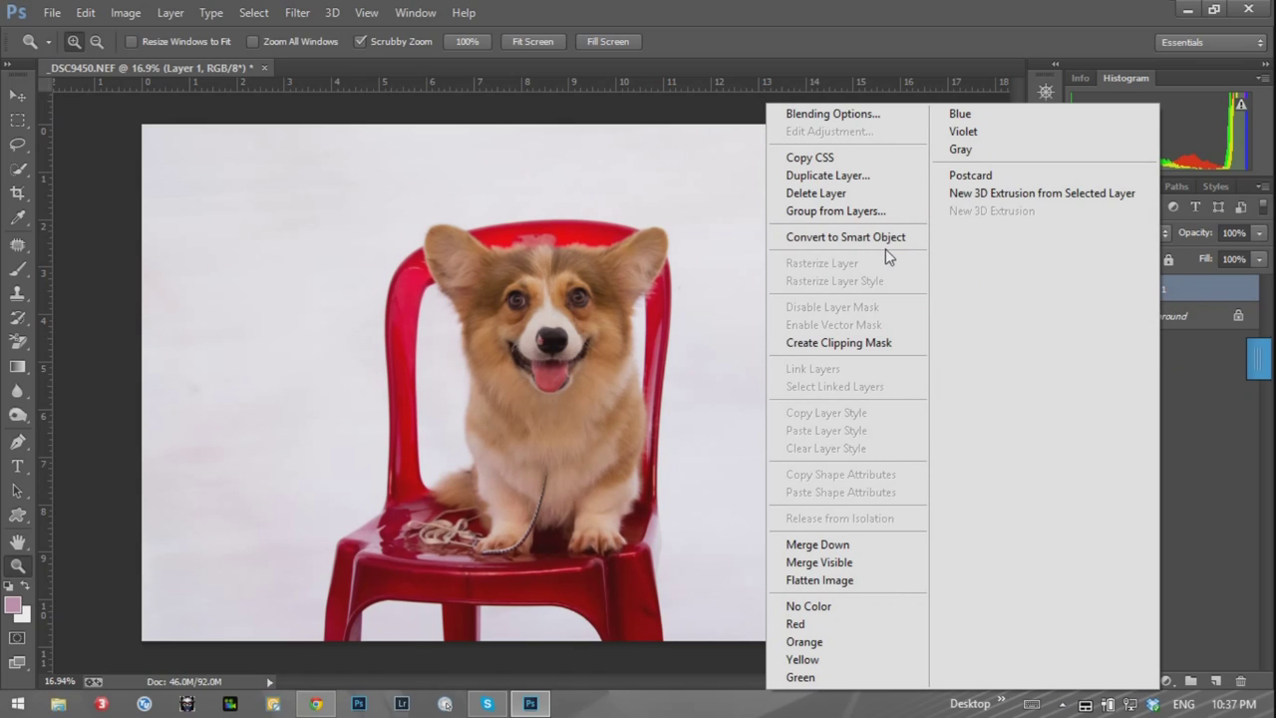
click(1176, 383)
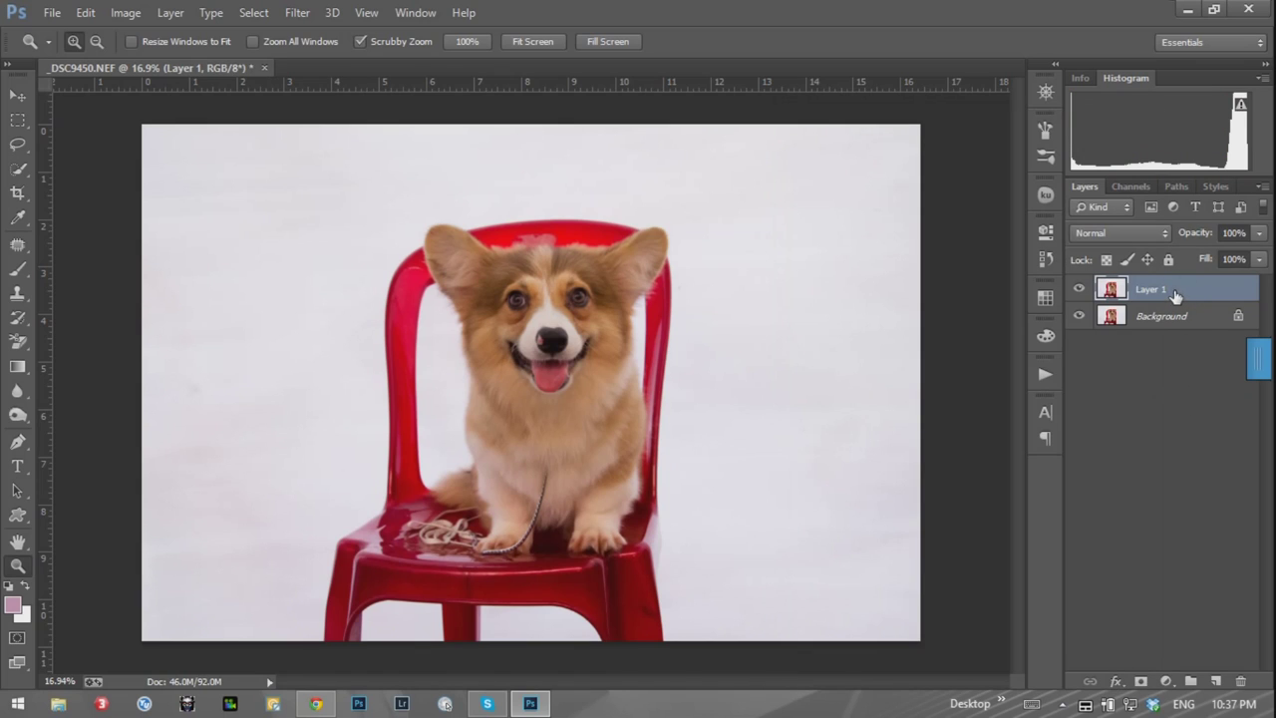
right_click(1171, 291)
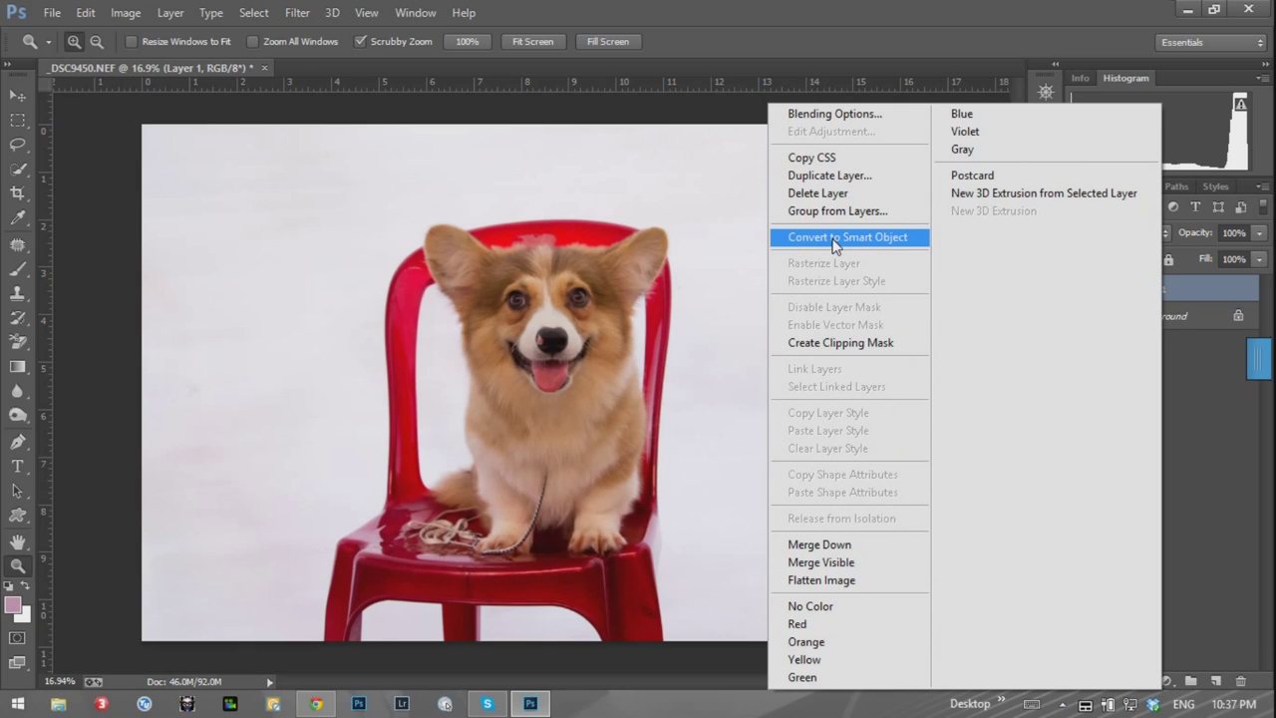
click(835, 240)
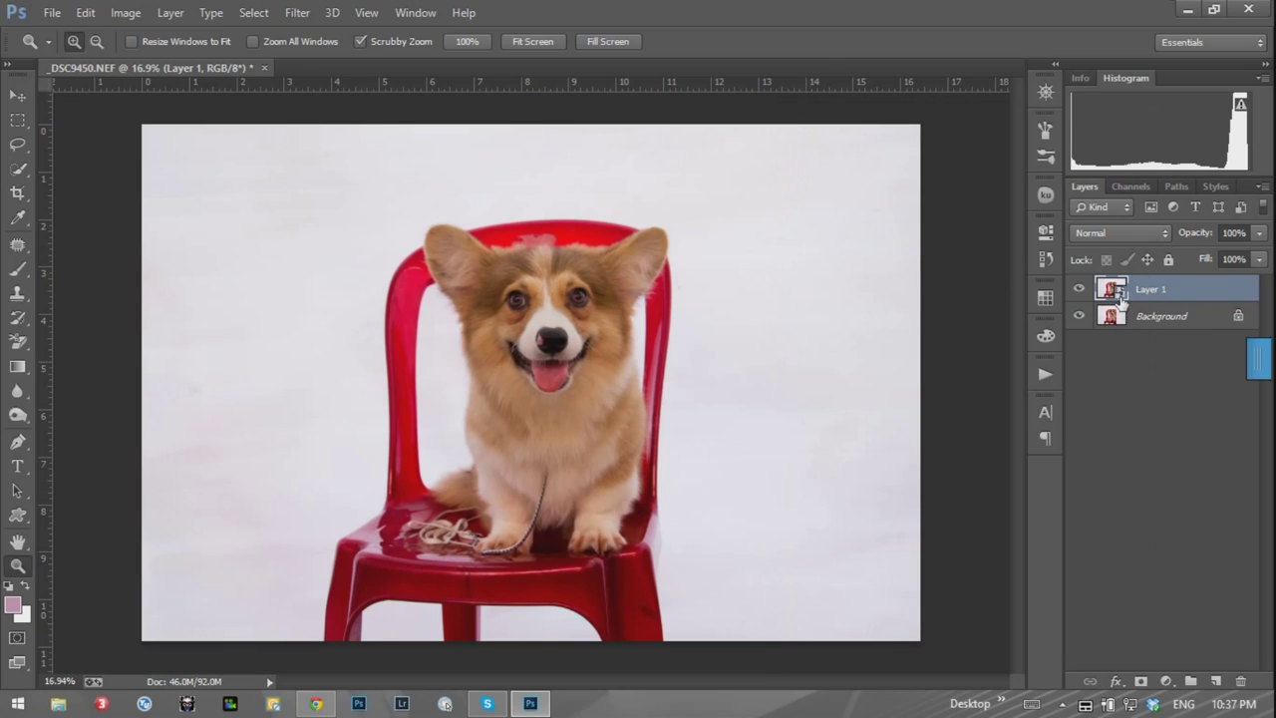
Open the Filter > Noise > Reduce Noise settings.
click(303, 13)
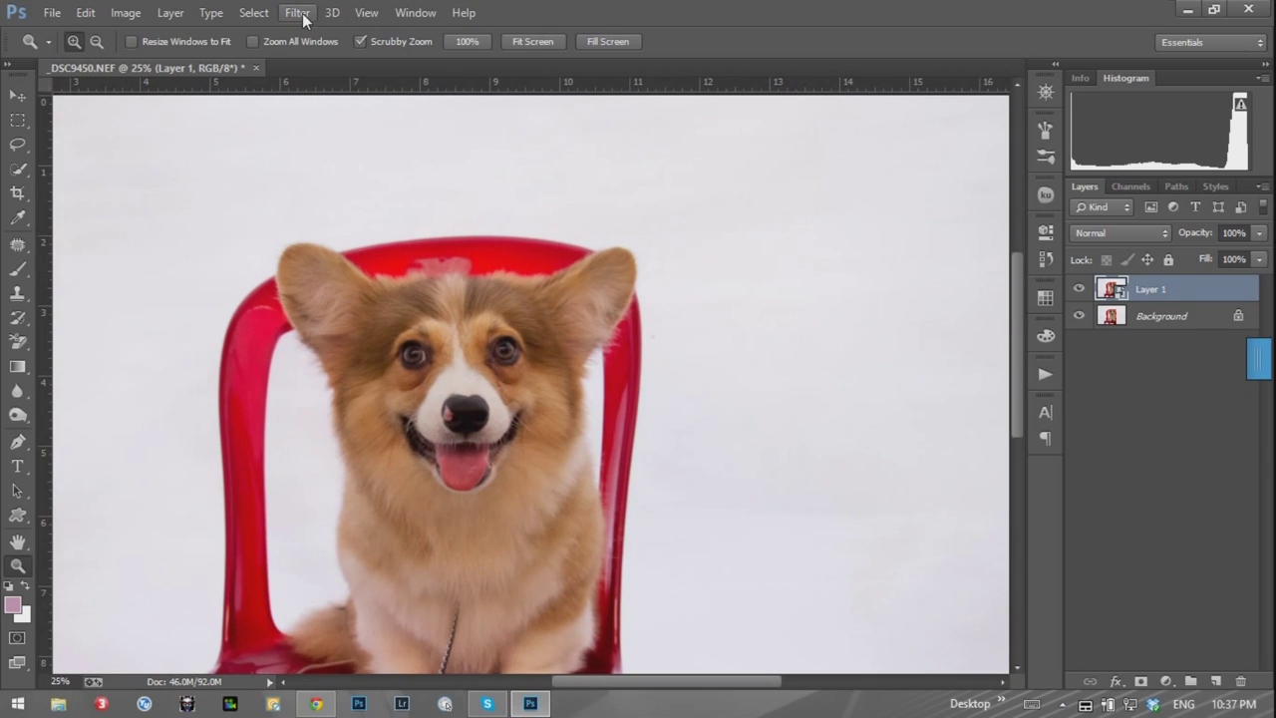
click(298, 14)
mouse_move(310, 254)
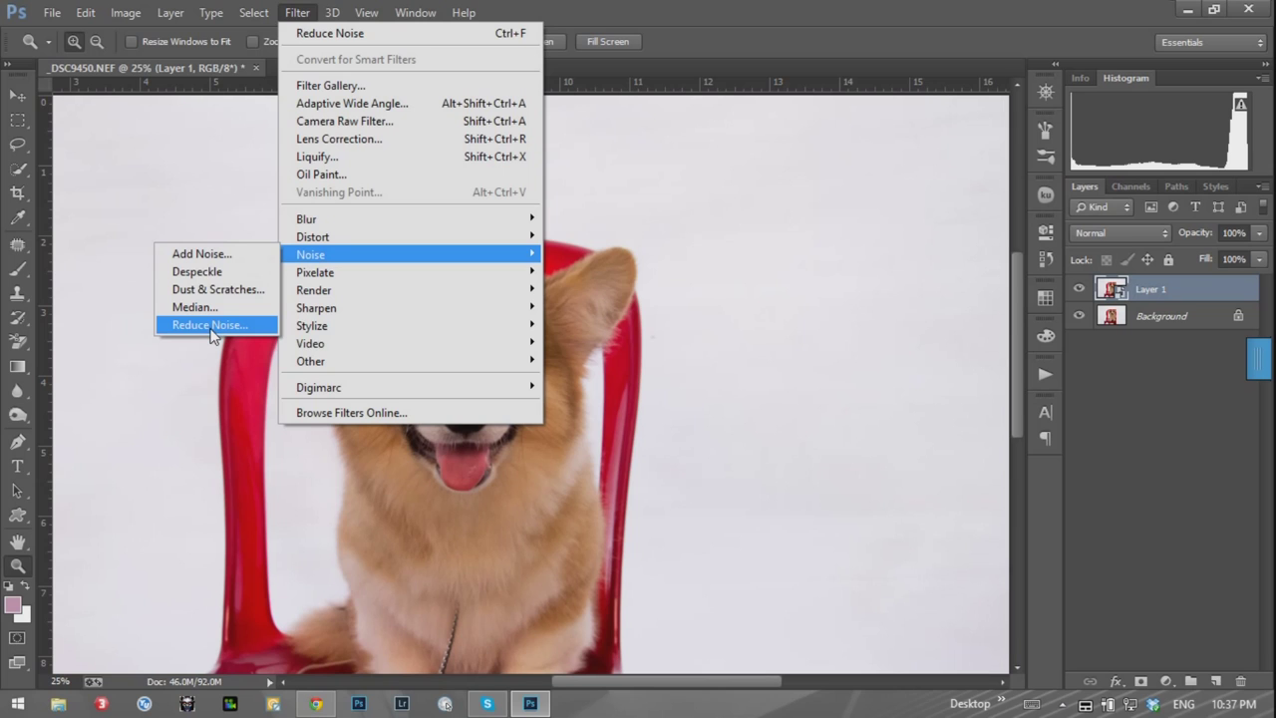
click(211, 327)
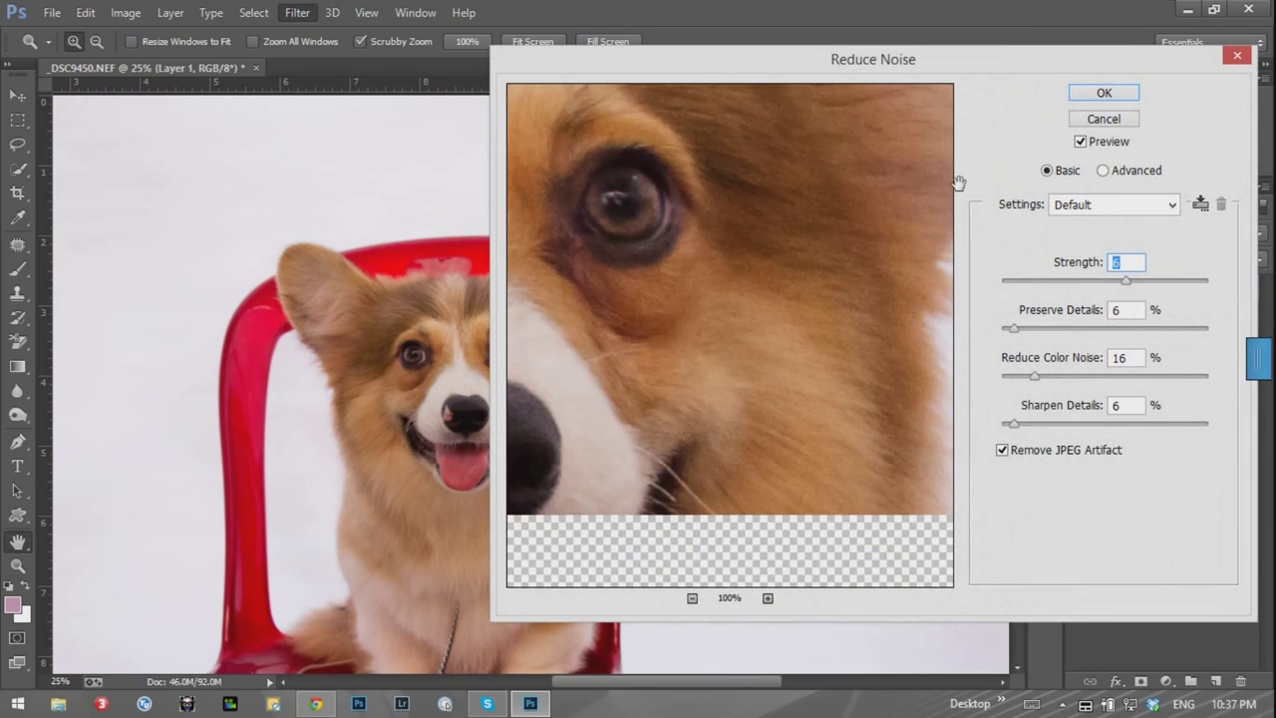
Set Sharpen Details to 0 and Strength to 9, with the dog's face in the preview.
mouse_move(752, 339)
mouse_down()
mouse_move(700, 381)
mouse_move(724, 472)
mouse_up()
drag(734, 317, 732, 353)
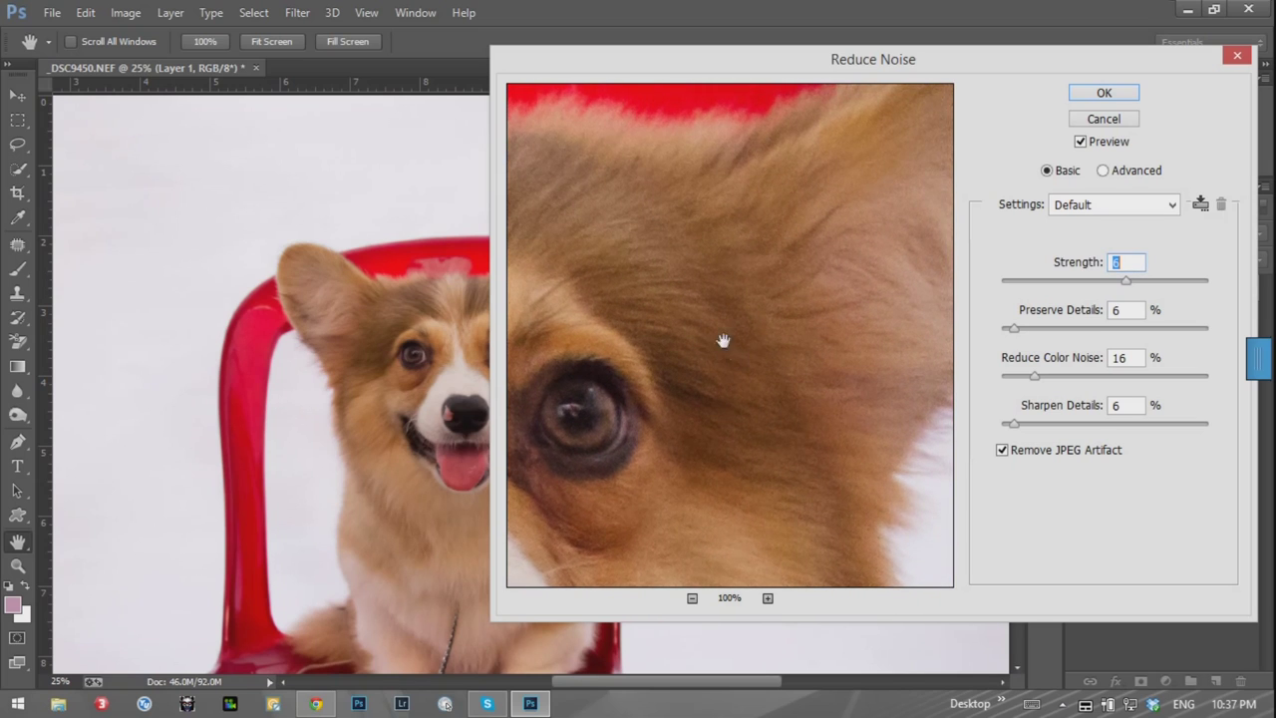
drag(1127, 283, 952, 301)
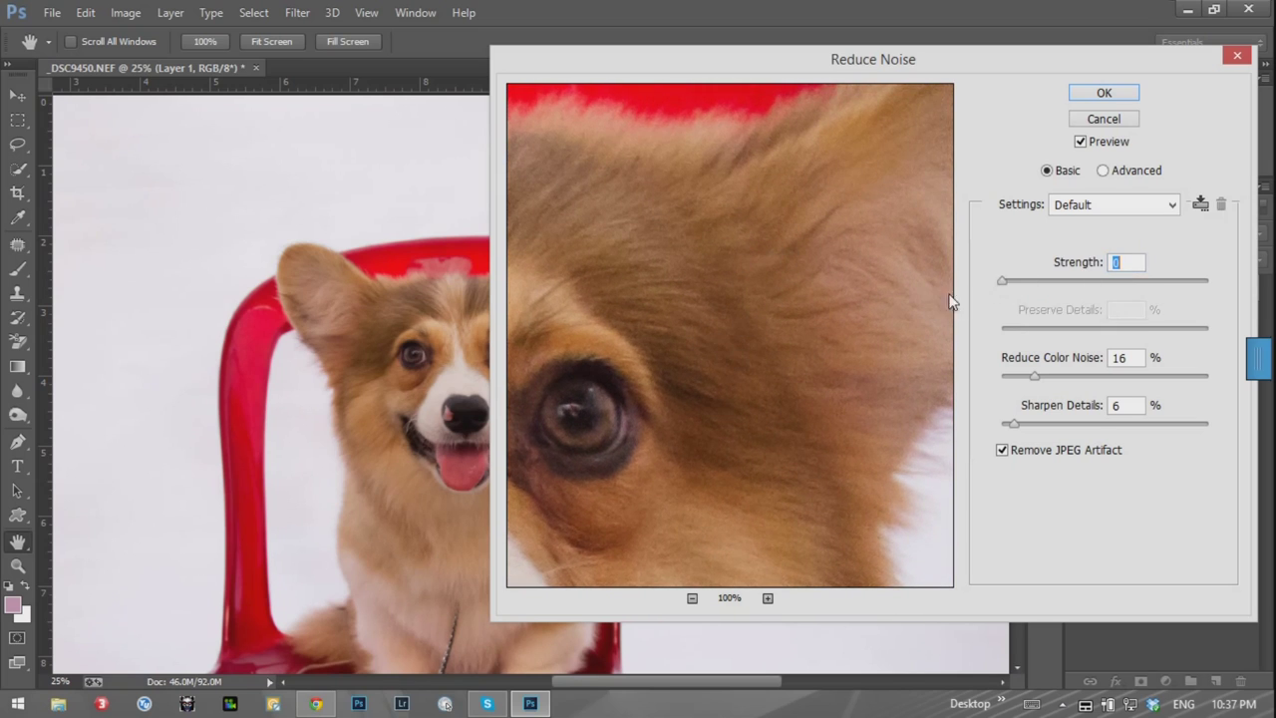
drag(1015, 425, 952, 462)
drag(1004, 282, 1178, 293)
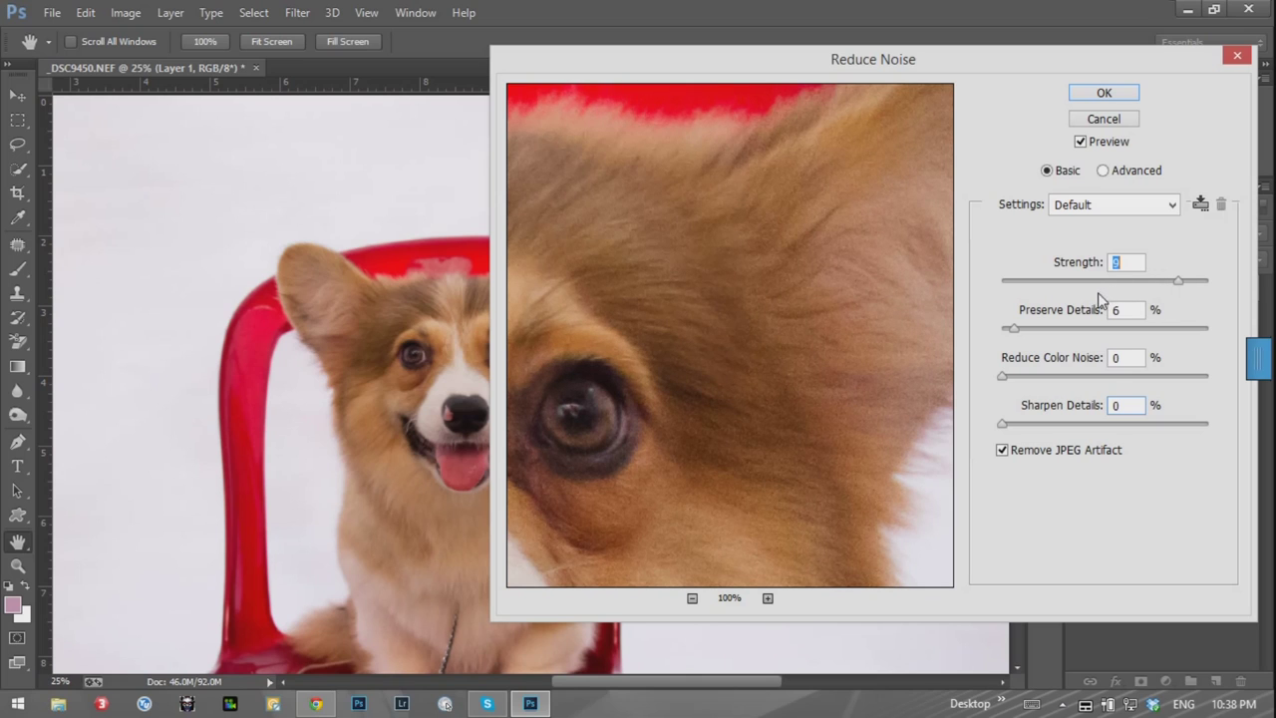
Set Preserve Details to 12% while checking both eyes in the preview.
drag(627, 357, 835, 297)
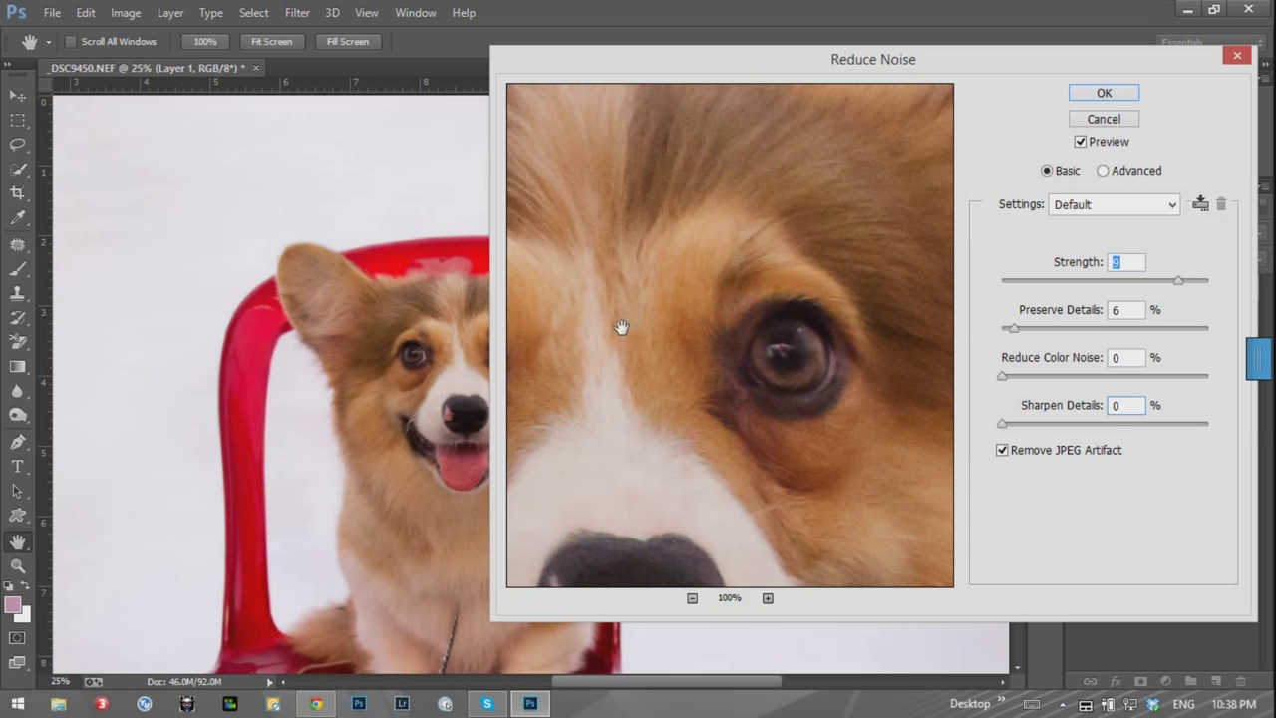
drag(621, 381, 777, 339)
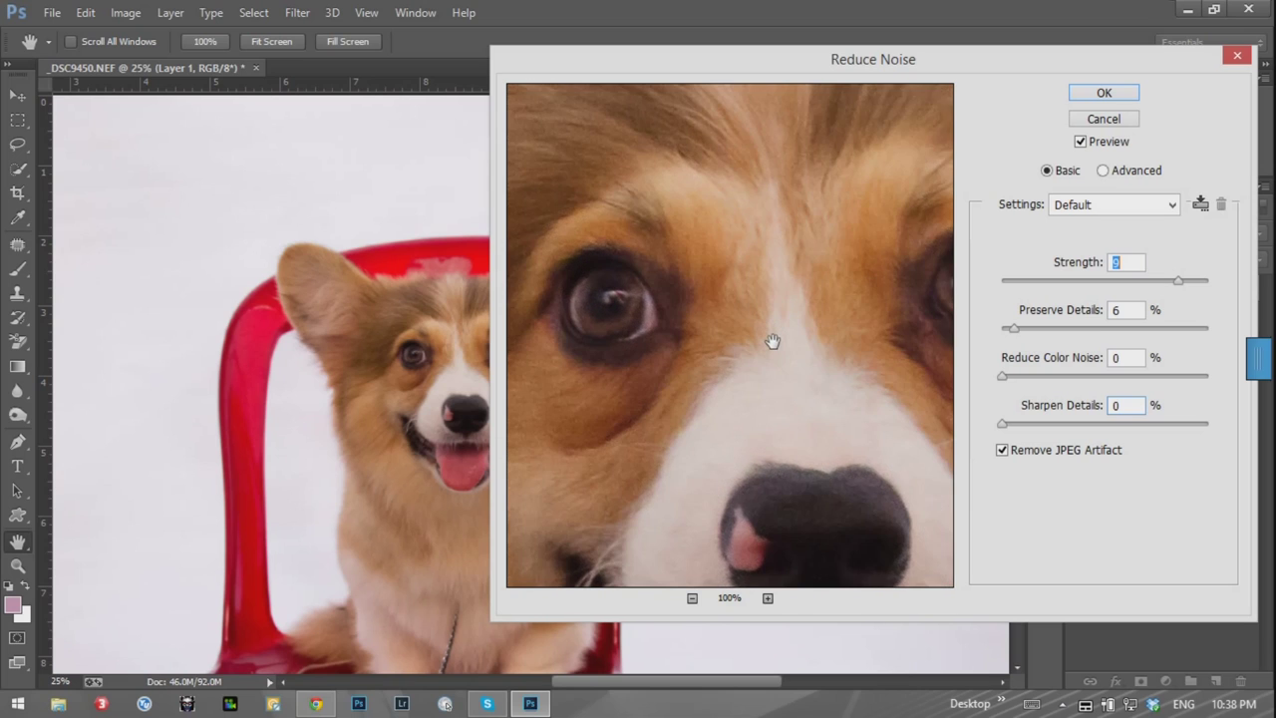
drag(920, 359, 812, 372)
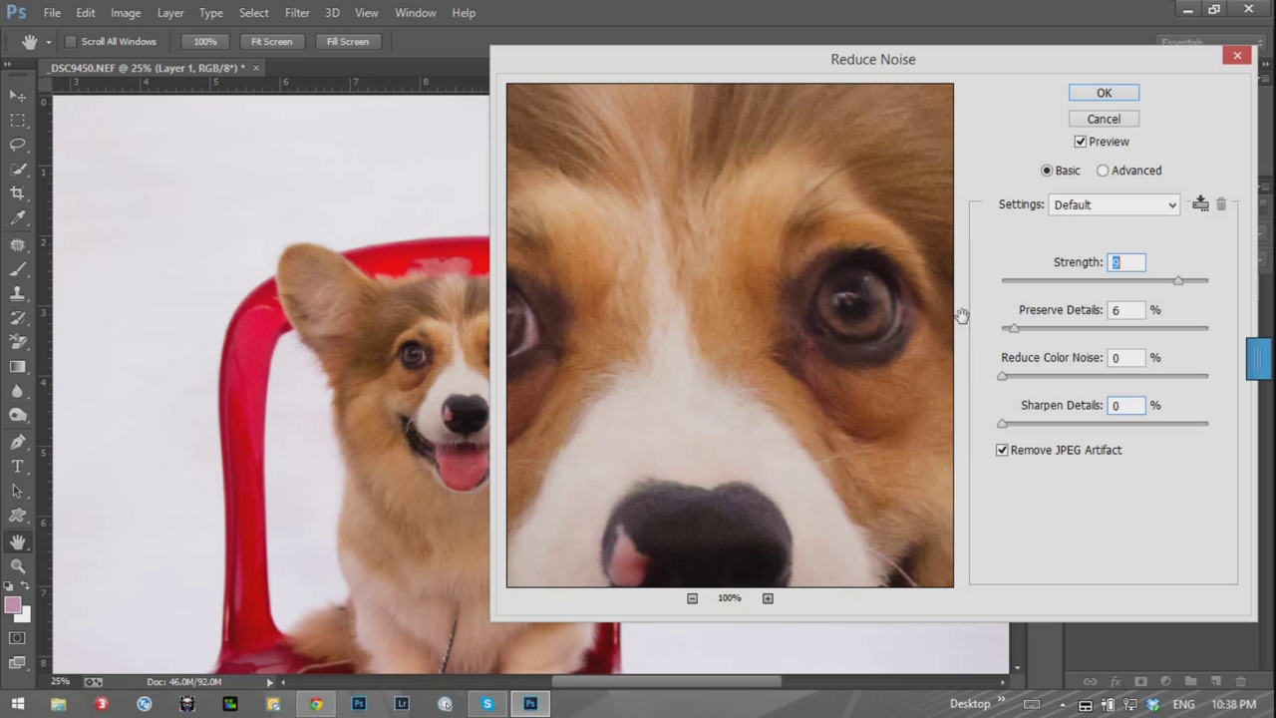
drag(1025, 332, 1043, 332)
drag(1042, 332, 1029, 333)
Raise Reduce Color Noise to 57%, checking the eyes and nose in the preview.
drag(638, 436, 785, 412)
mouse_move(661, 470)
mouse_down()
mouse_move(704, 308)
mouse_move(572, 413)
mouse_up()
drag(839, 352, 732, 408)
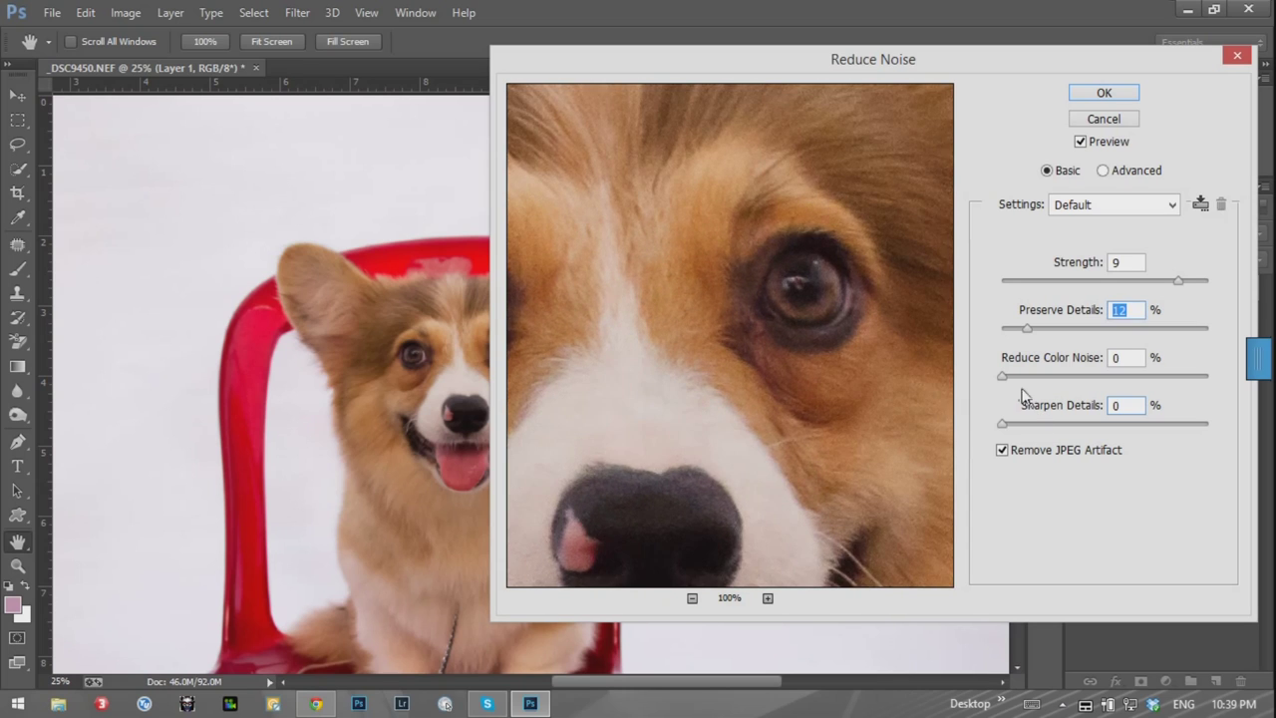
drag(1003, 376, 1104, 377)
key(Up)
key(Up)
key(Up)
mouse_move(644, 352)
mouse_down()
mouse_move(815, 365)
mouse_move(661, 427)
mouse_up()
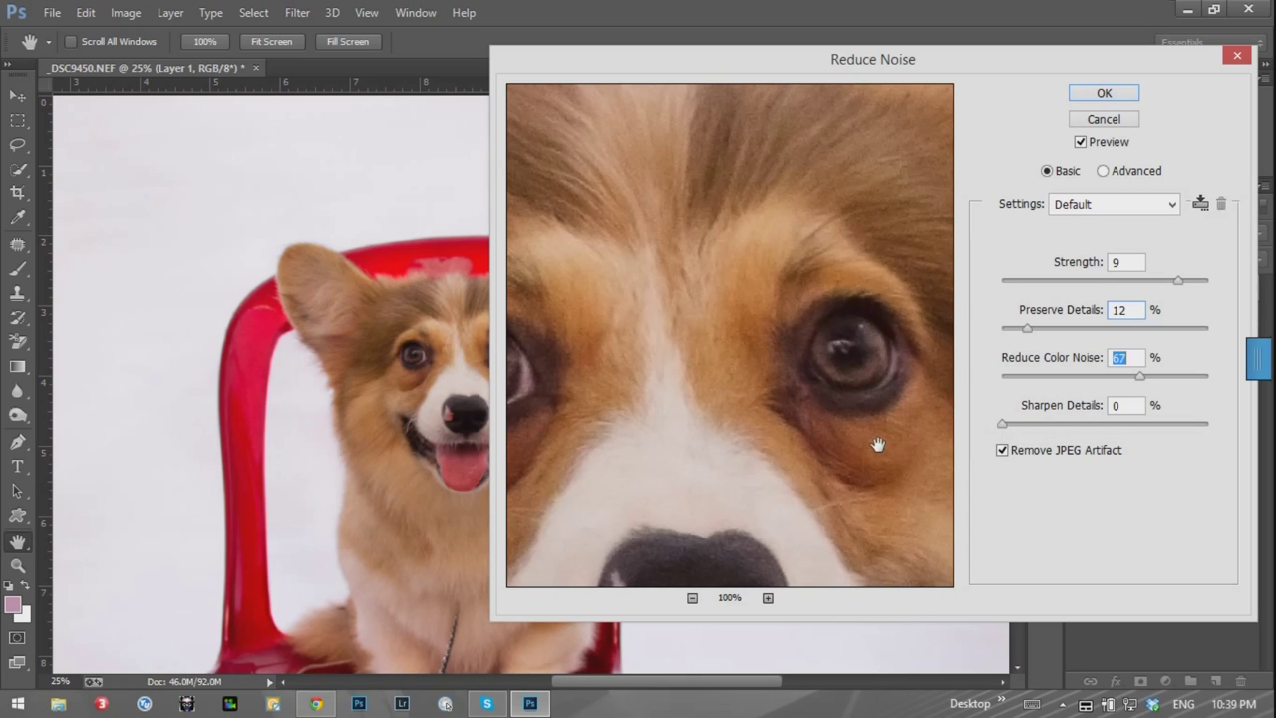
Try Sharpen Details at 30%, inspecting the eye, nose, tongue and fur edge.
drag(878, 448, 715, 471)
drag(815, 551, 799, 404)
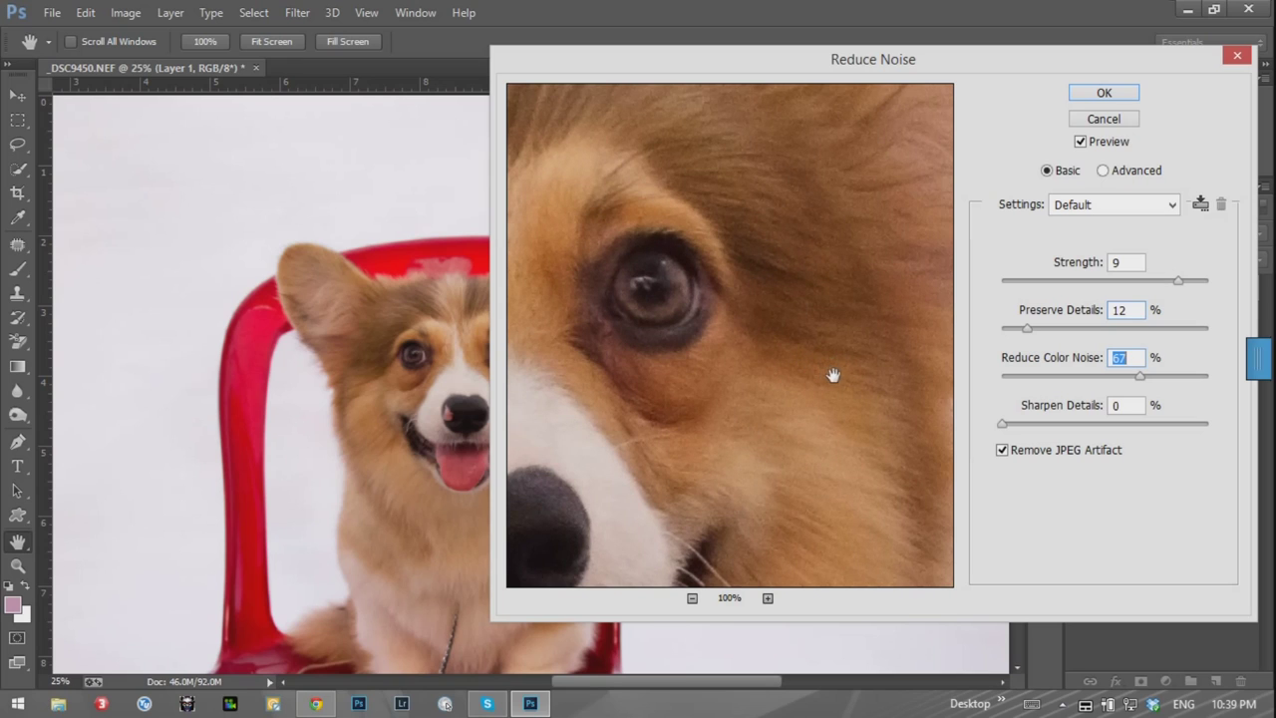
drag(1028, 426, 1065, 424)
drag(601, 465, 809, 316)
drag(621, 469, 828, 407)
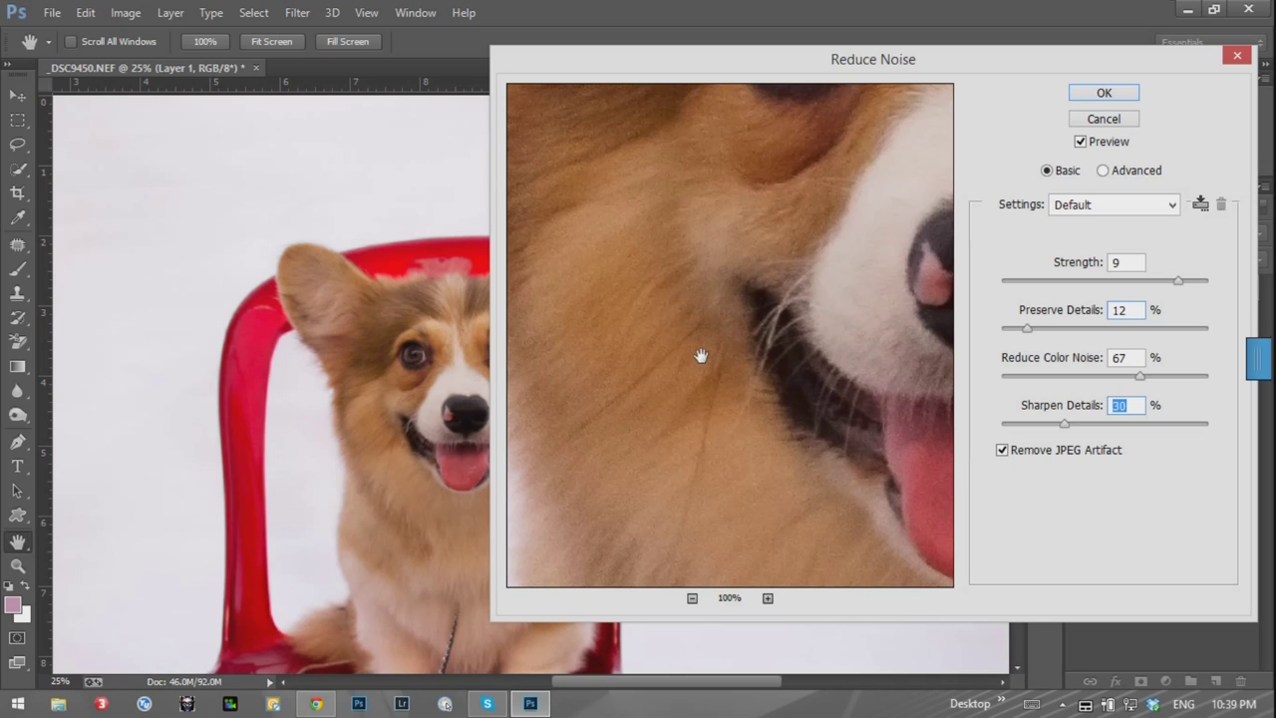
drag(634, 460, 802, 316)
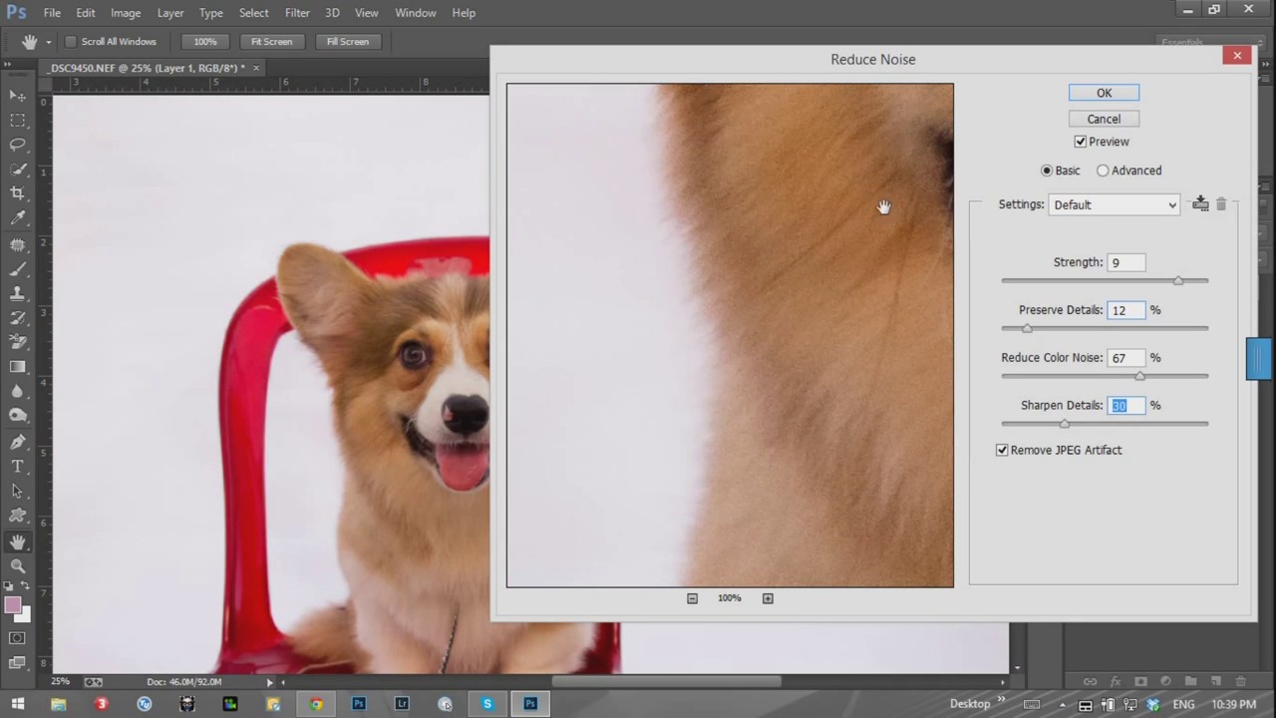
drag(884, 205, 769, 305)
drag(886, 219, 761, 375)
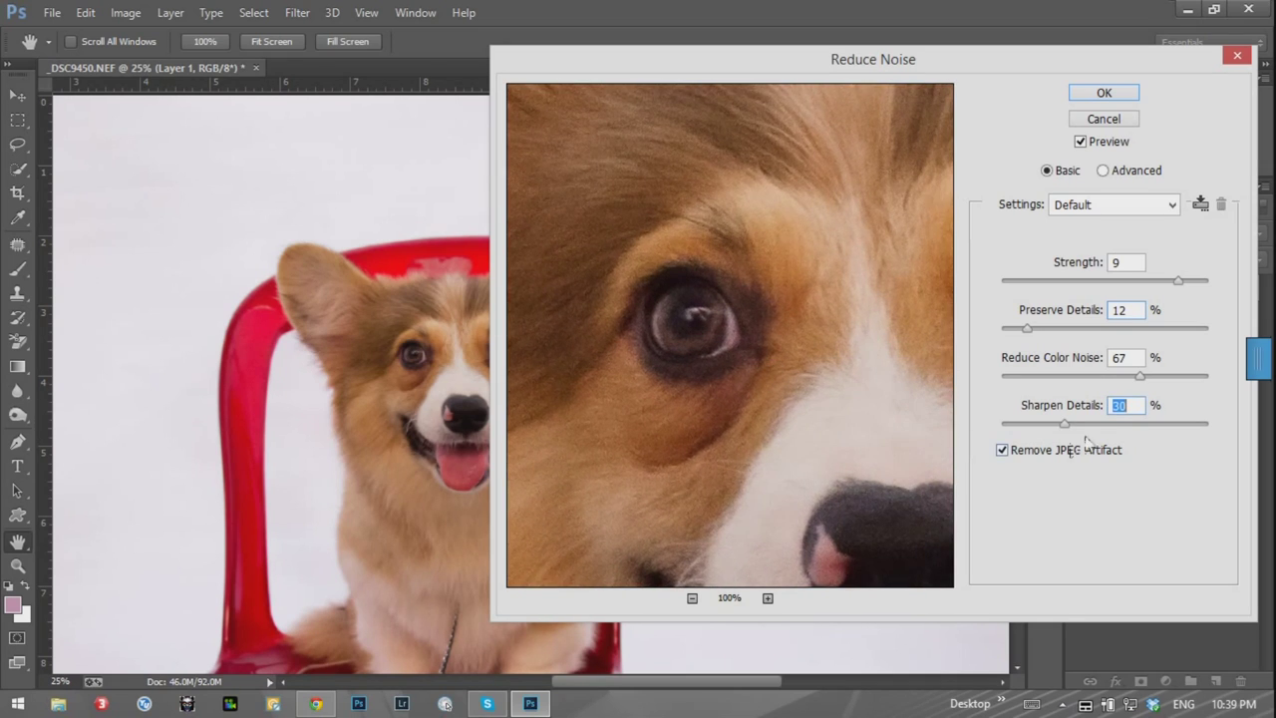
Test Sharpen Details at 65%, then settle on 9%, checking both eyes.
drag(1079, 427, 1126, 427)
drag(1137, 424, 1042, 425)
drag(1033, 427, 1020, 426)
drag(894, 352, 715, 389)
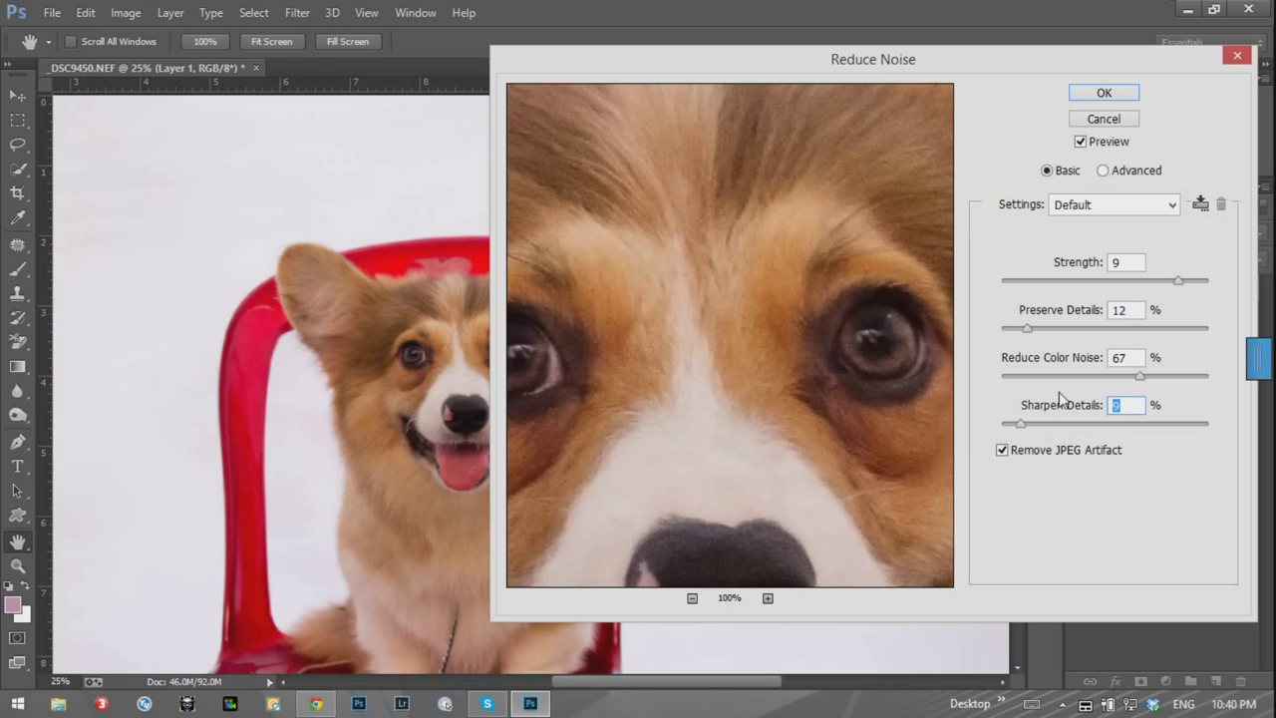
In Advanced Per Channel settings, set the Red channel noise Strength to 9.
click(1106, 172)
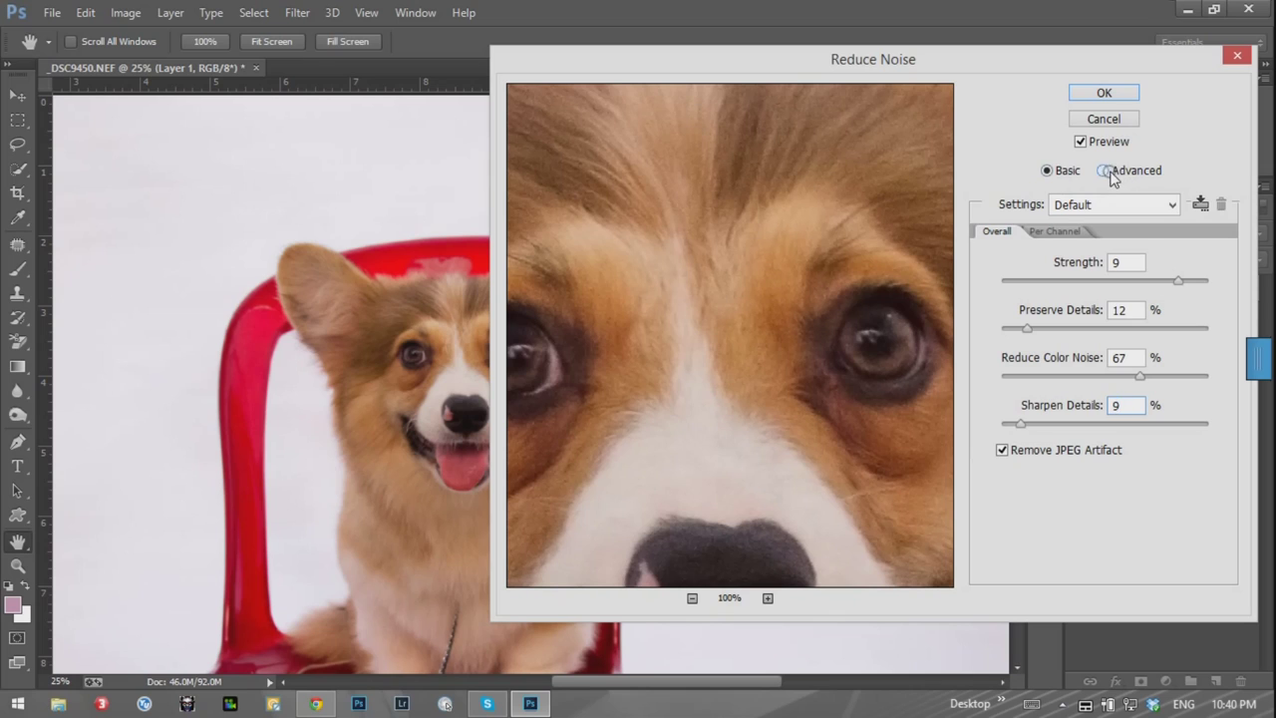
click(1056, 233)
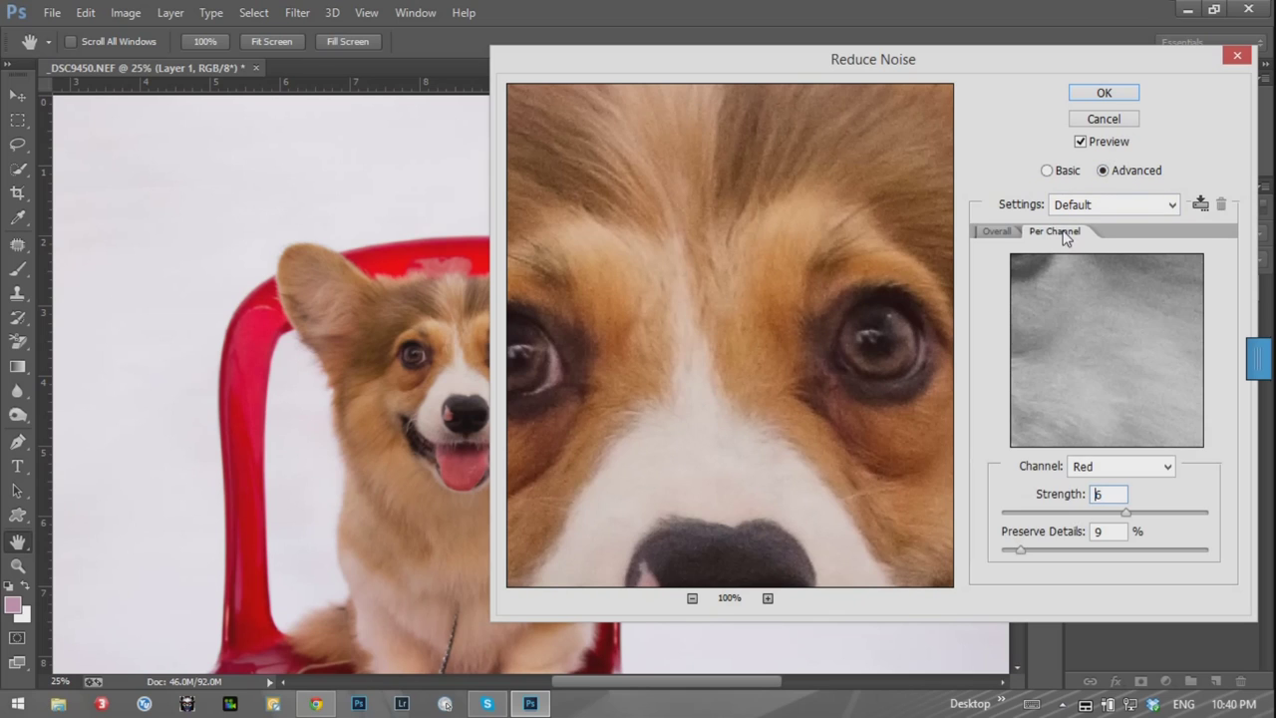
mouse_move(1066, 416)
mouse_down()
mouse_move(1230, 405)
mouse_move(1071, 276)
mouse_move(1043, 319)
mouse_move(1133, 408)
mouse_move(1123, 356)
mouse_move(1071, 373)
mouse_move(1170, 297)
mouse_move(1145, 339)
mouse_up()
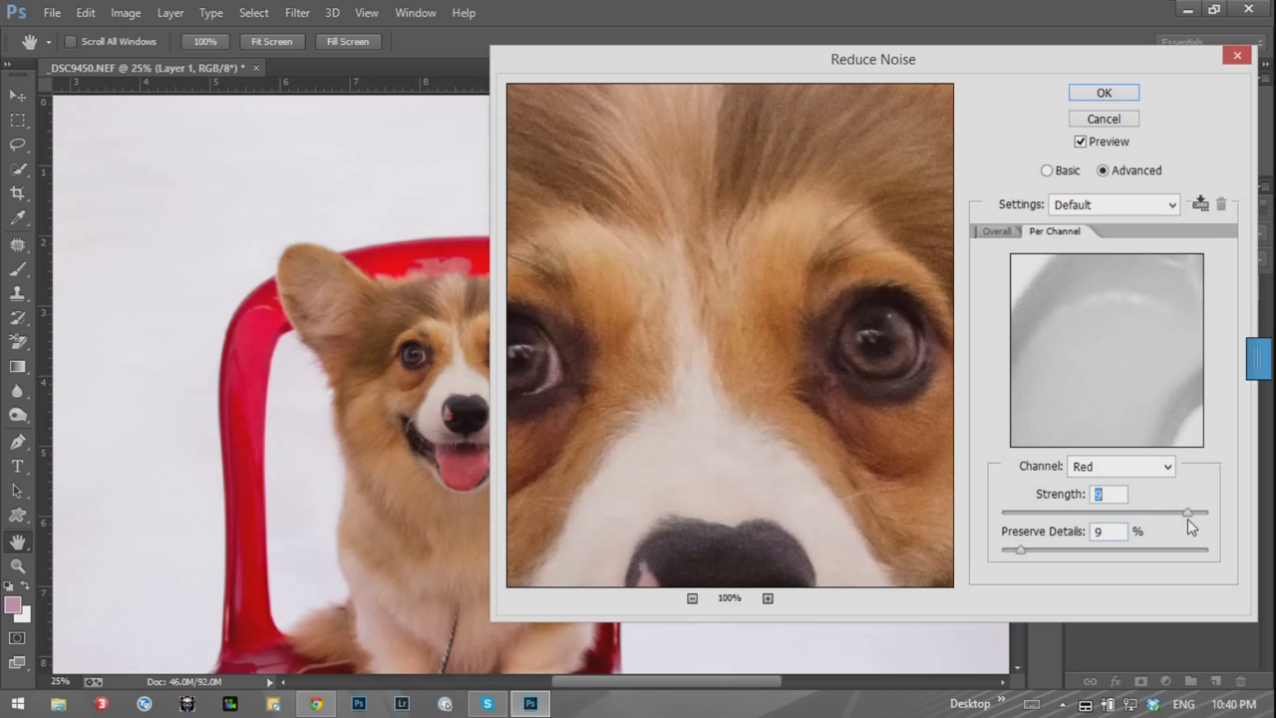
click(749, 511)
click(1137, 467)
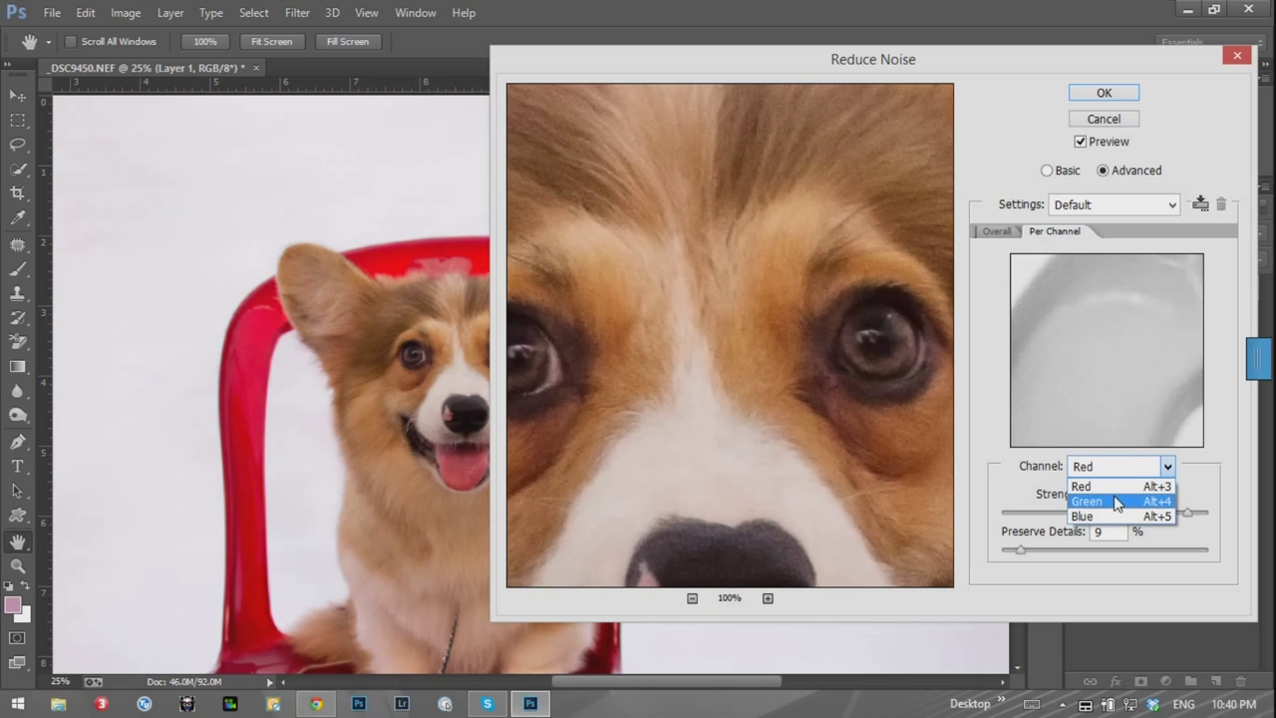
click(1208, 492)
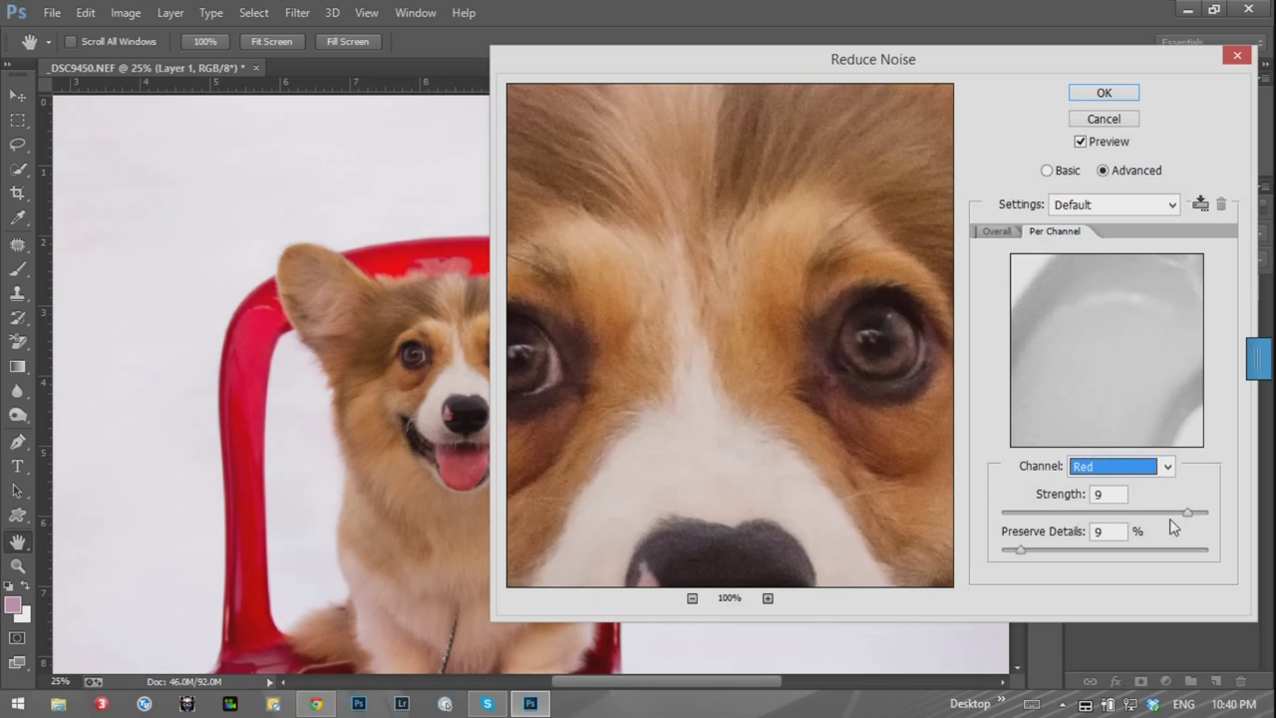
Return to Basic, compare the preview off and on, and apply Reduce Noise.
click(1071, 172)
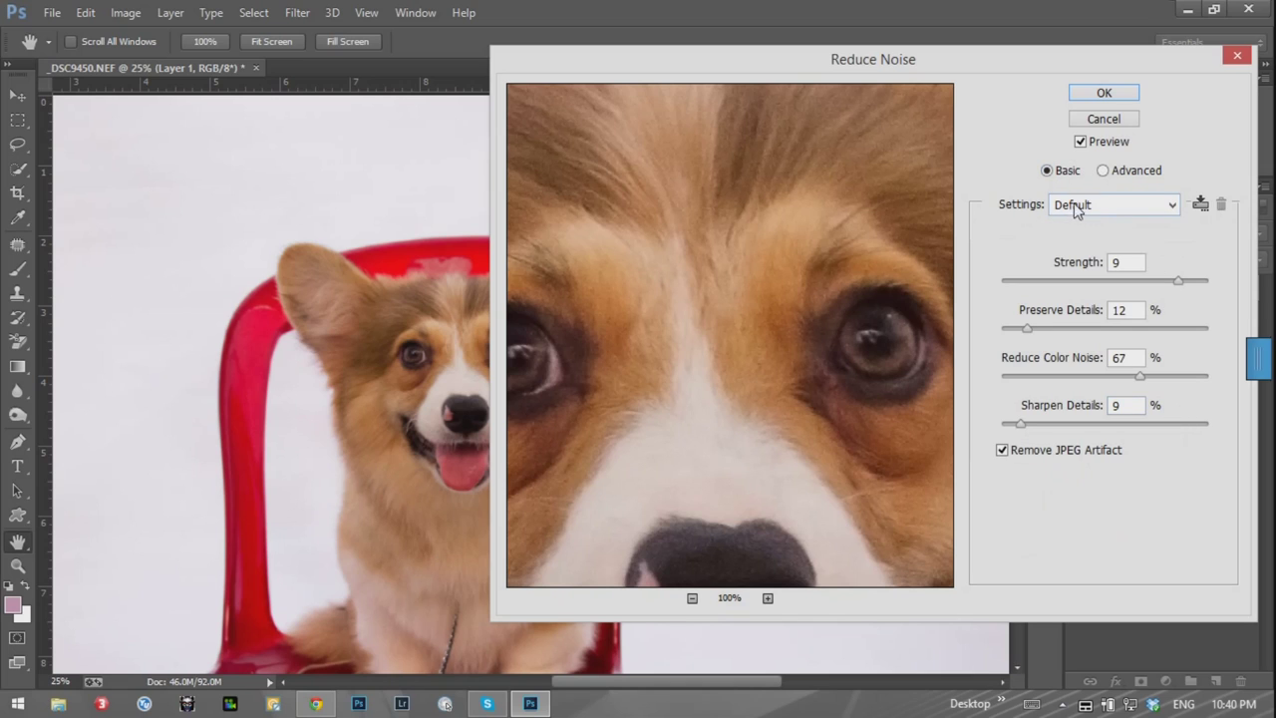
click(1087, 145)
click(1083, 144)
click(1104, 99)
key(z)
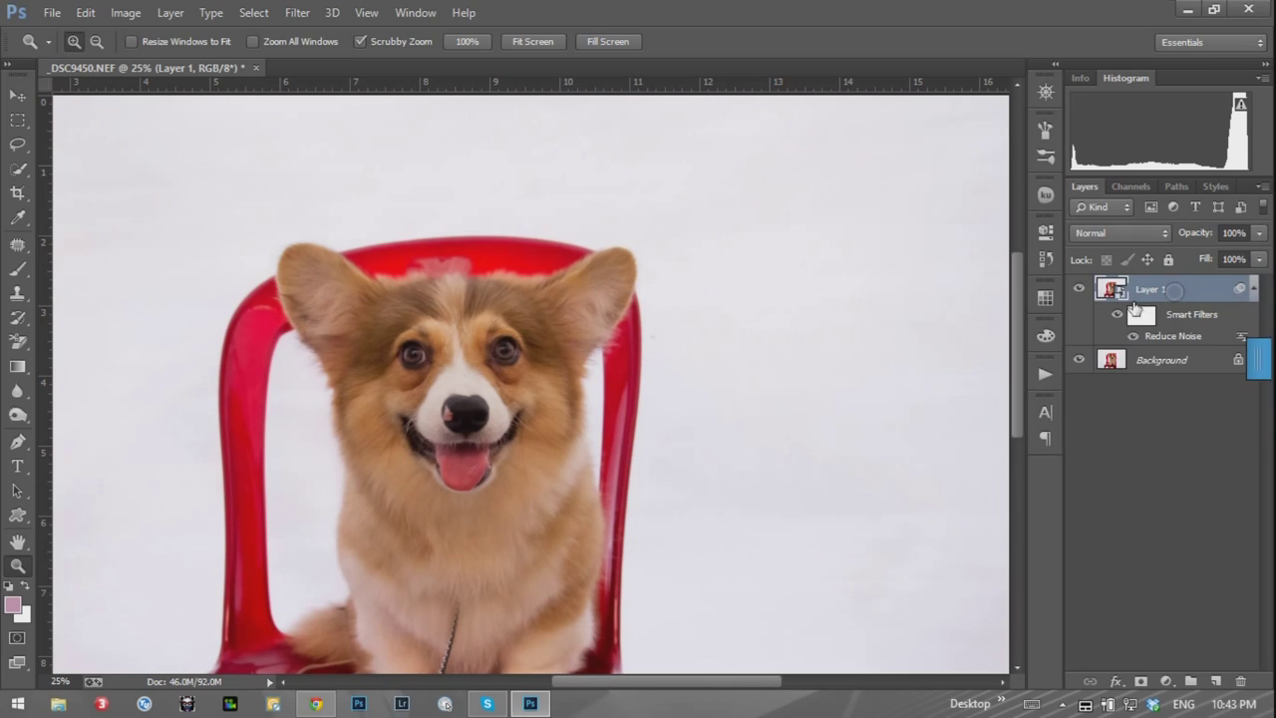
click(439, 359)
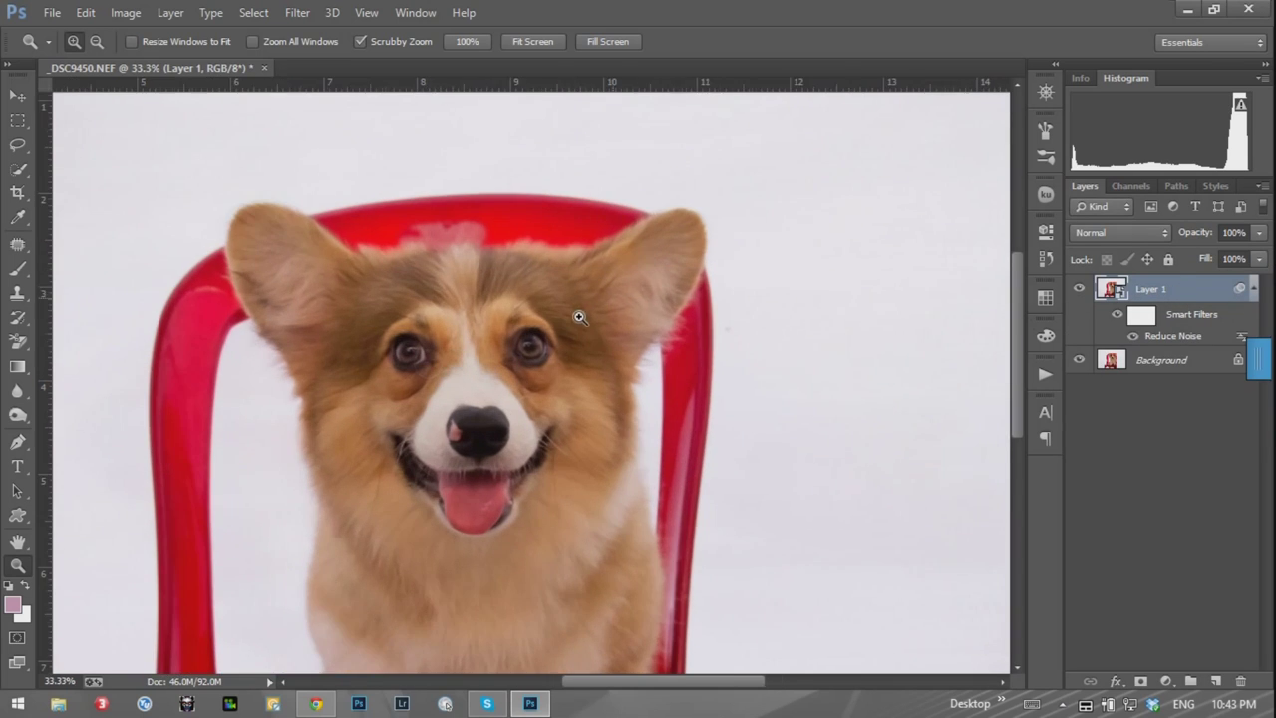
click(643, 294)
click(708, 267)
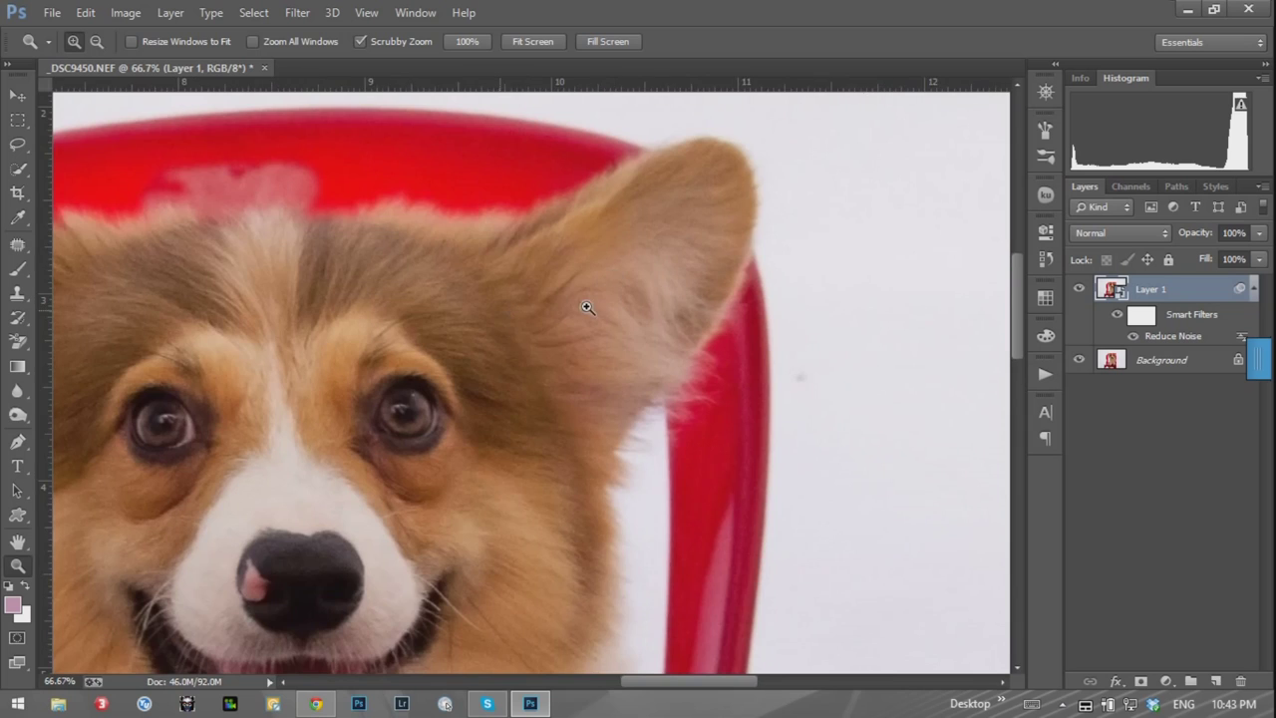
click(494, 309)
click(1080, 290)
click(1082, 291)
click(1081, 292)
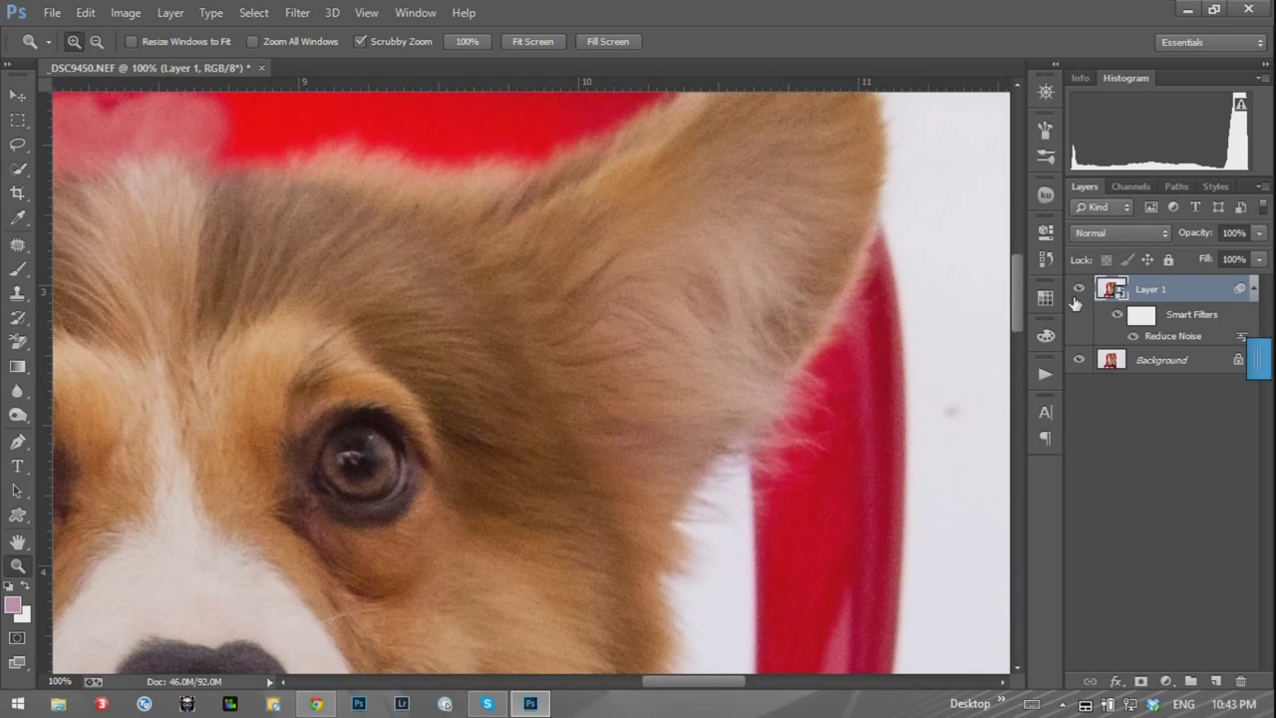
click(1077, 292)
click(1078, 292)
click(1077, 294)
click(1079, 291)
right_click(574, 340)
click(596, 353)
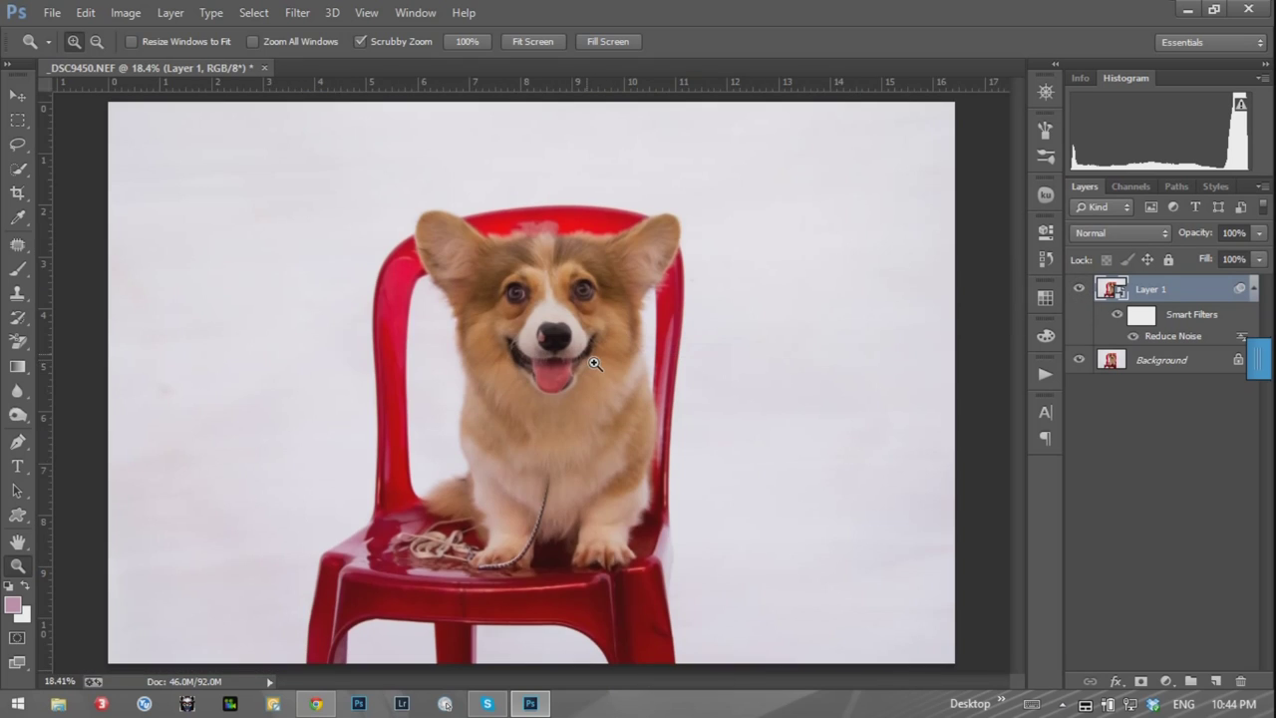
click(562, 314)
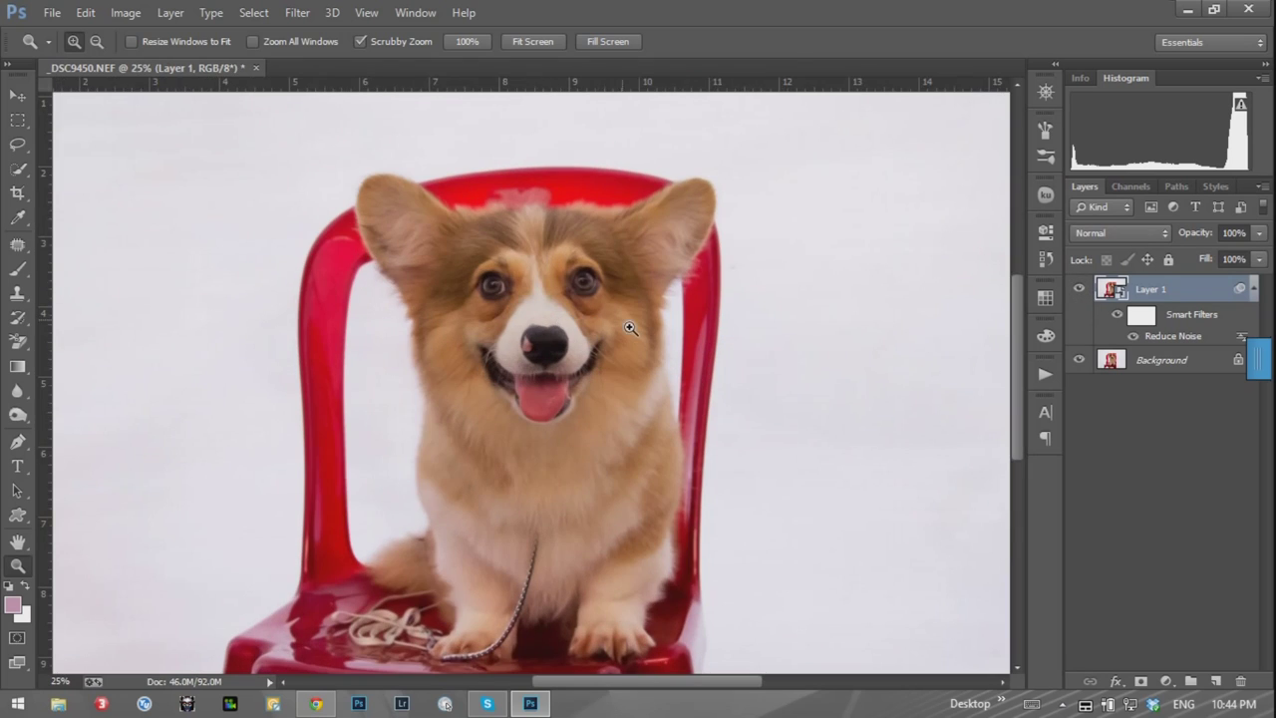
click(598, 282)
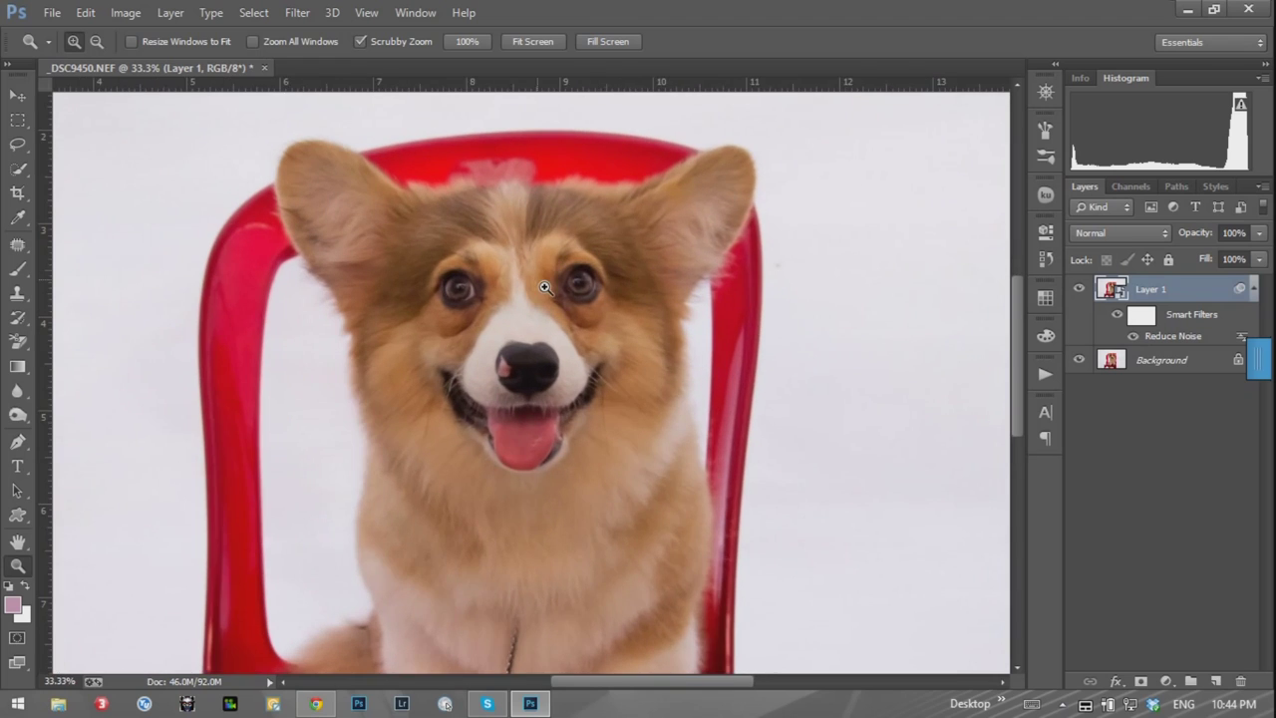
click(544, 284)
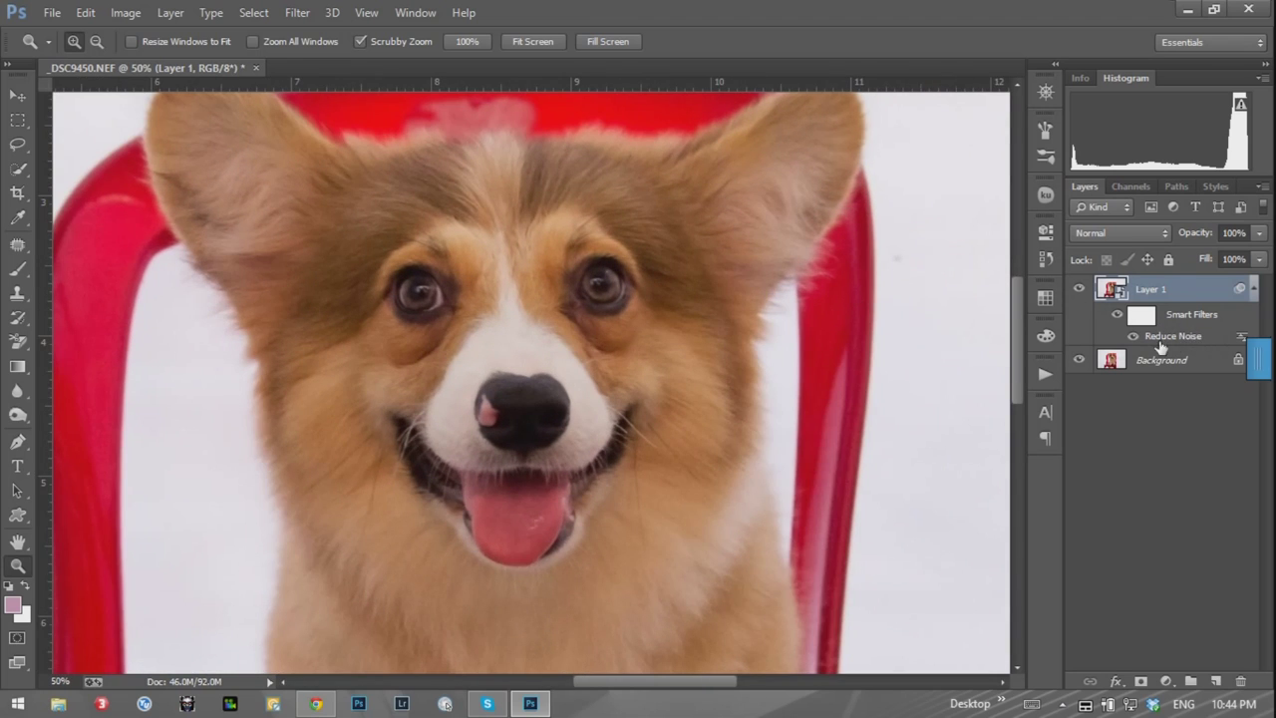
Reopen the Reduce Noise smart filter, nudge Strength slightly higher, and apply it.
double_click(1175, 339)
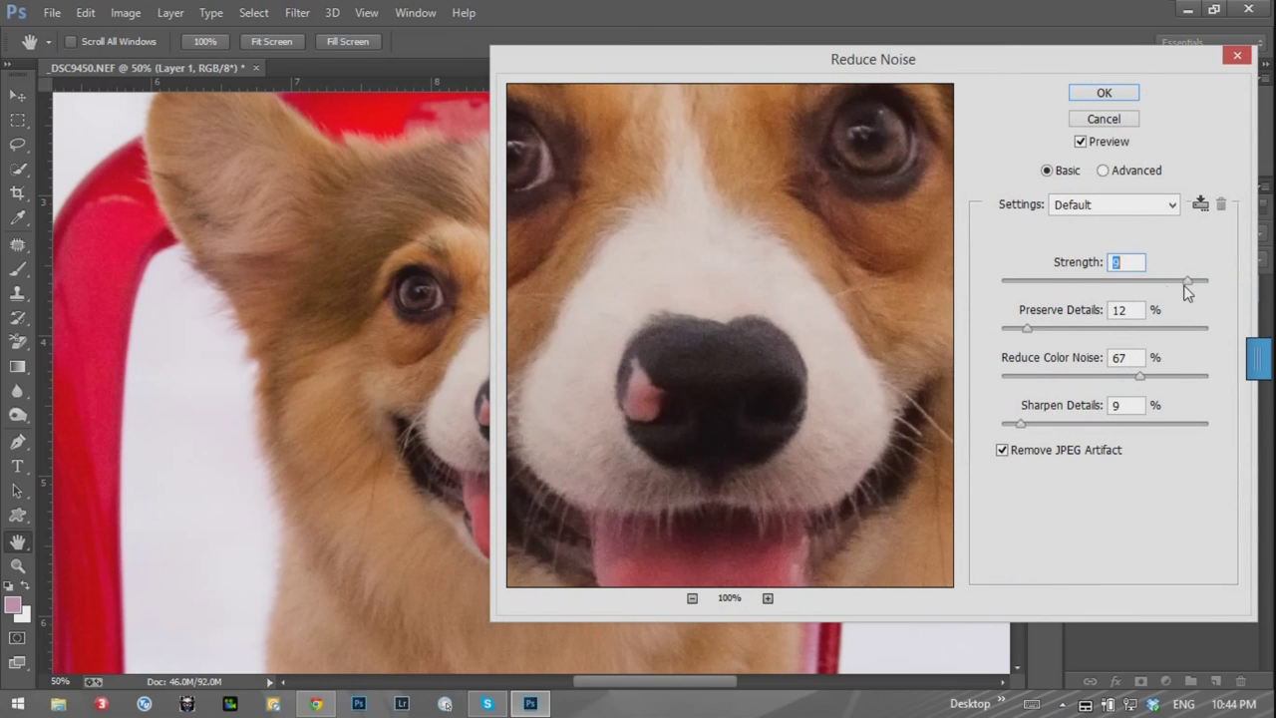
drag(1186, 283, 1191, 288)
click(1103, 96)
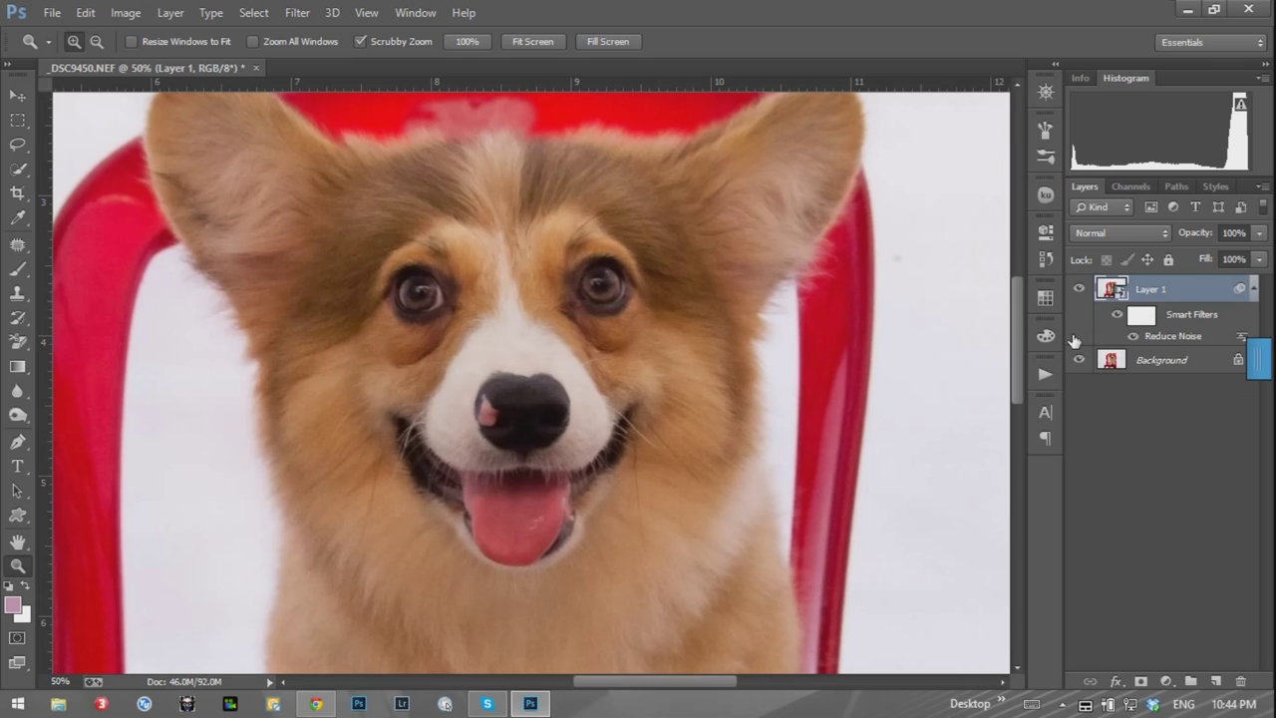
right_click(560, 344)
click(576, 345)
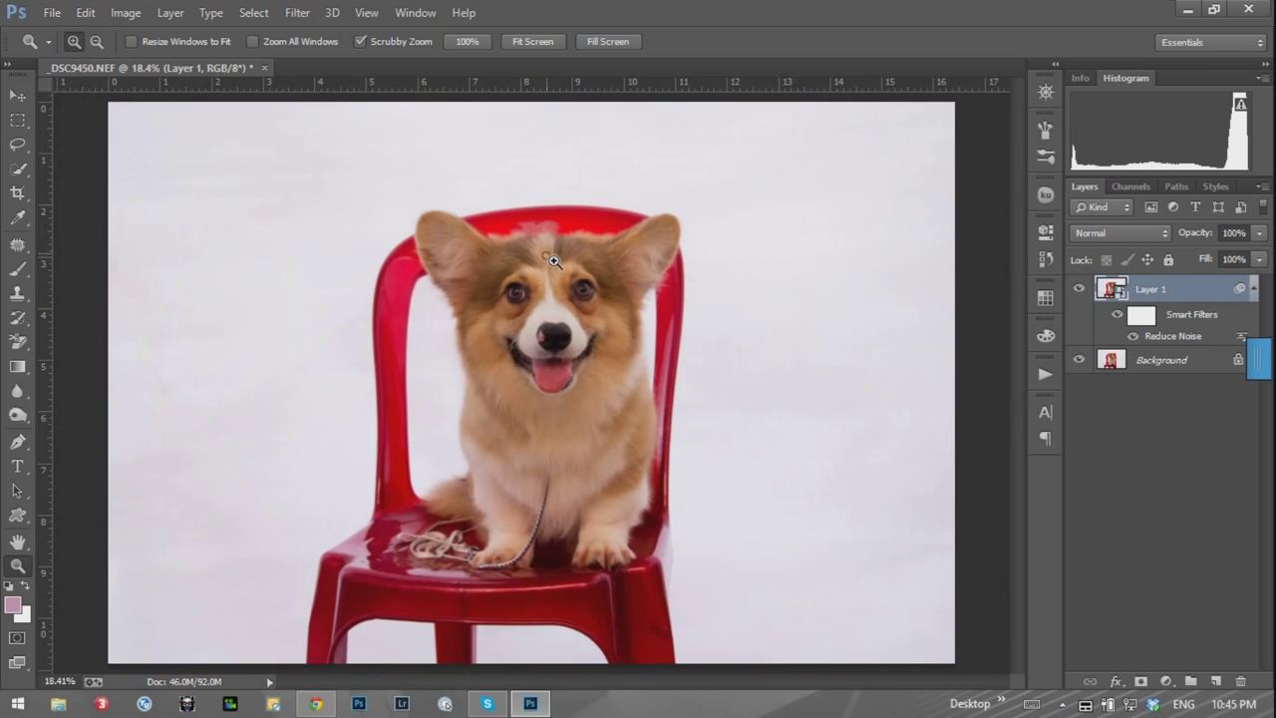
click(555, 265)
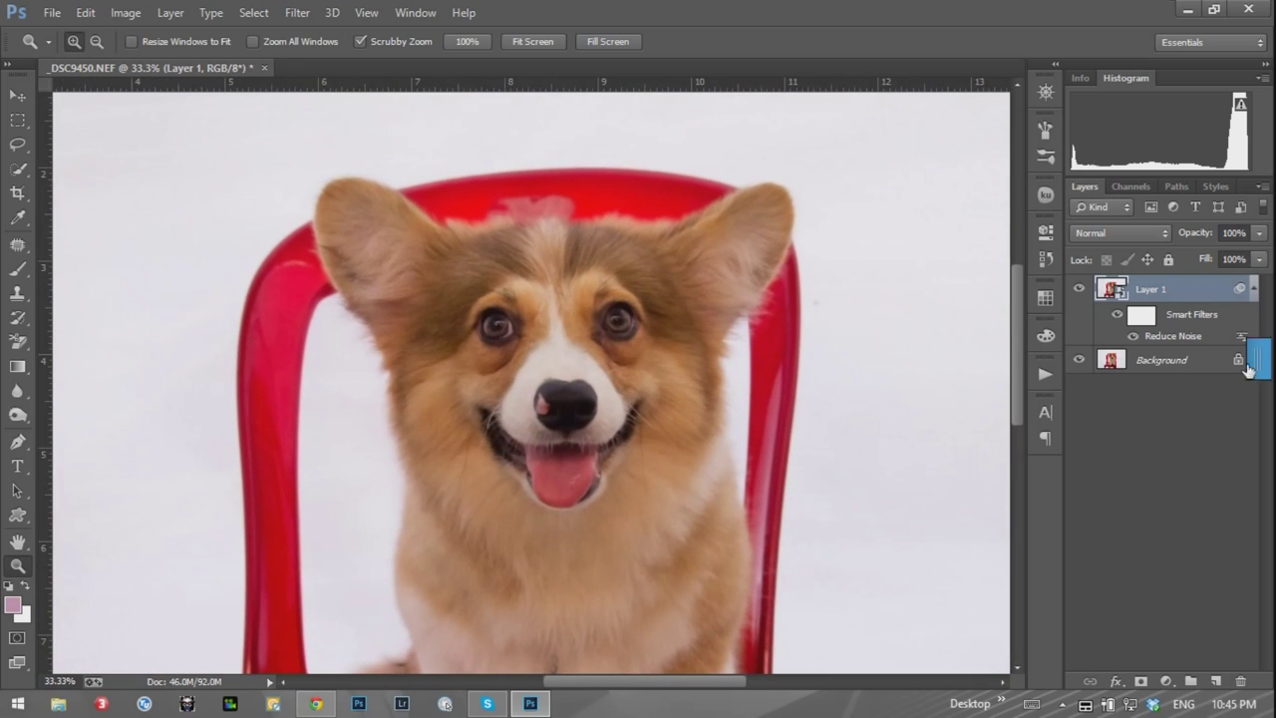